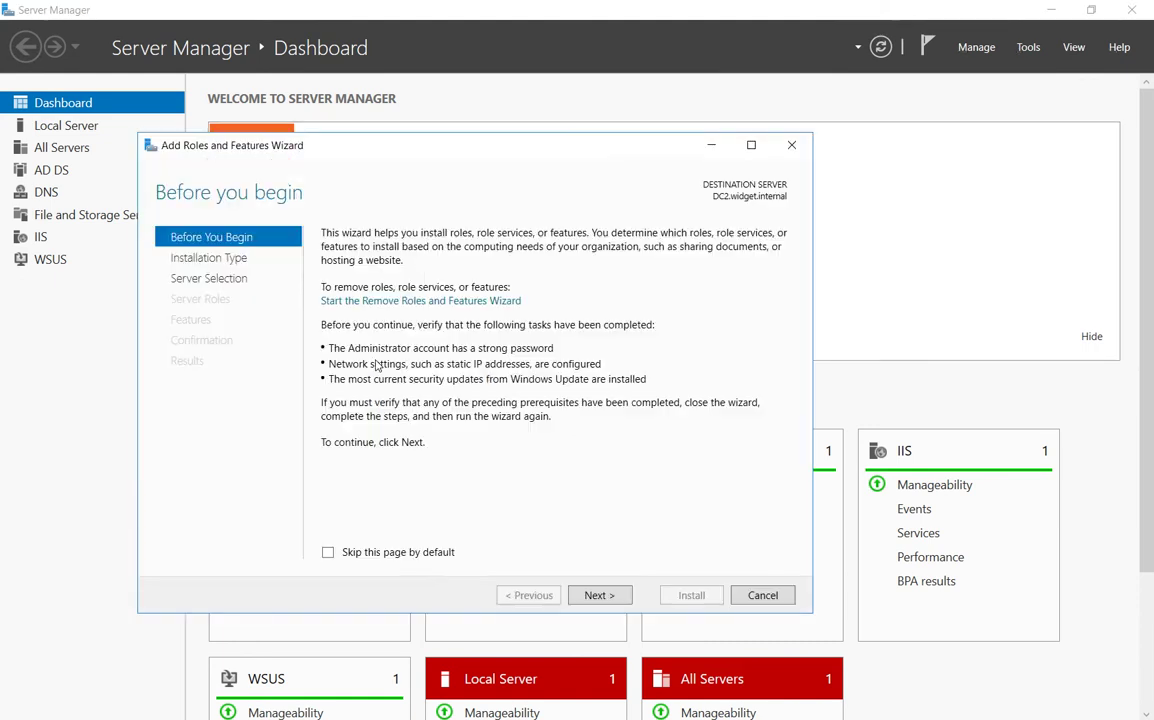
Choose a role-based installation on DC2.widget.internal and select the DHCP Server role with its required management tools.
{"action": "double_click", "coordinate": [537, 147]}
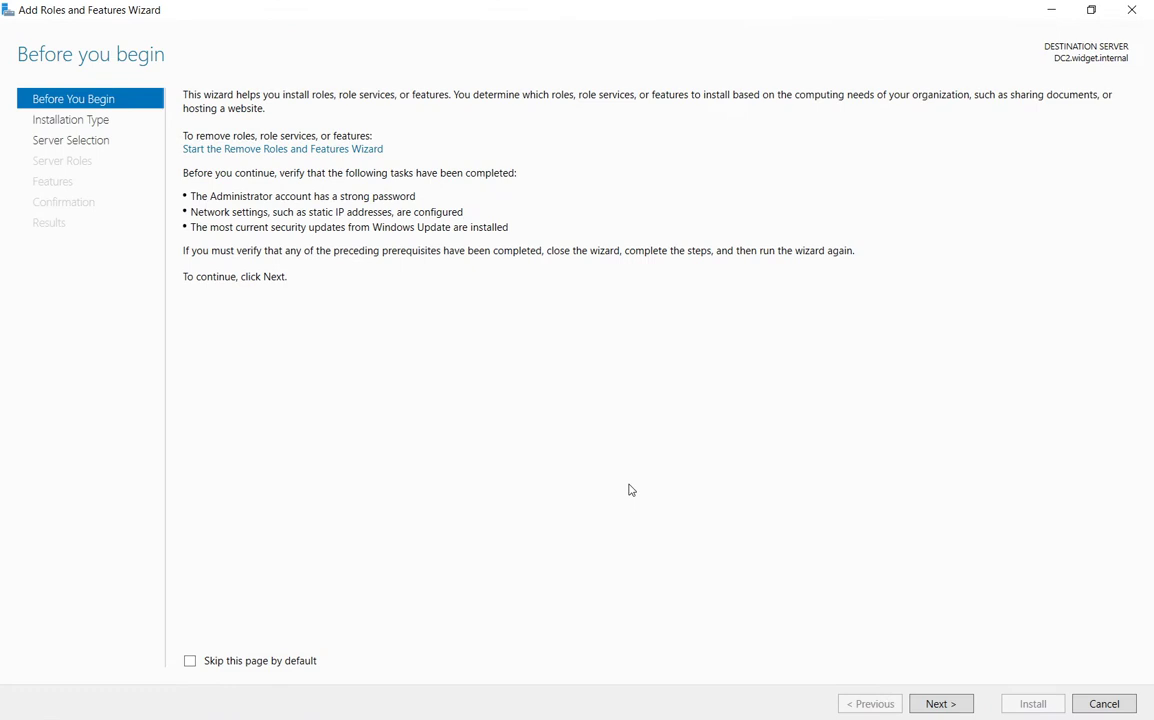
{"action": "left_click", "coordinate": [960, 710]}
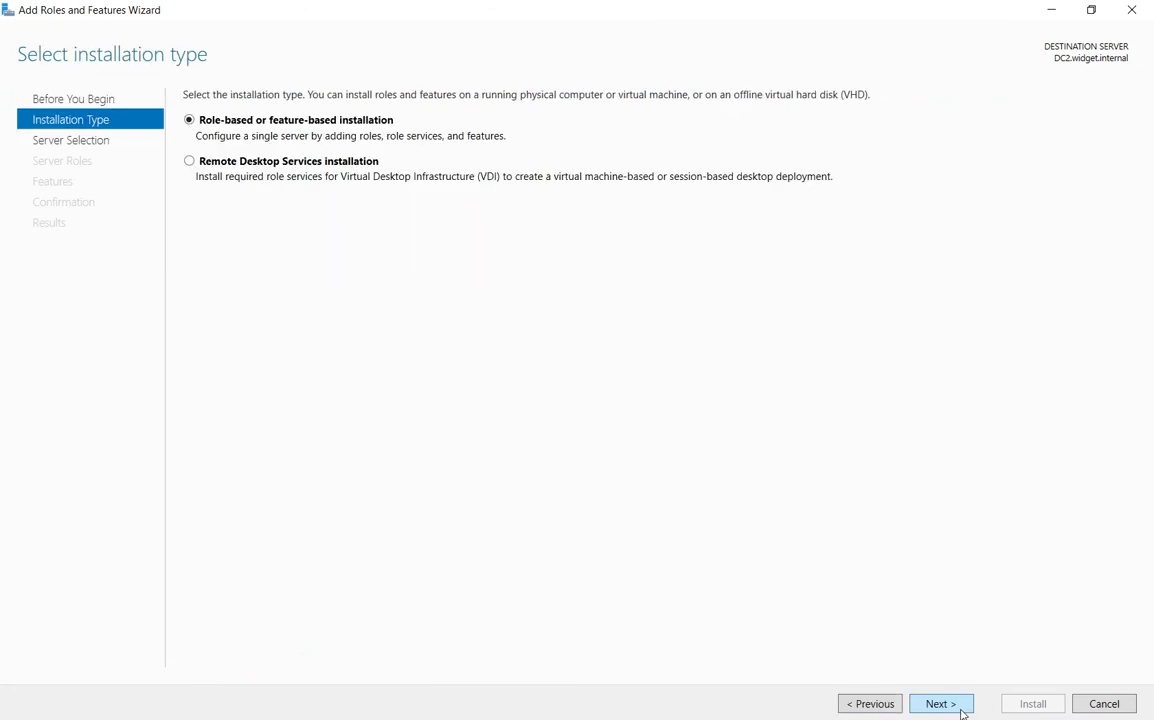
{"action": "left_click", "coordinate": [955, 708]}
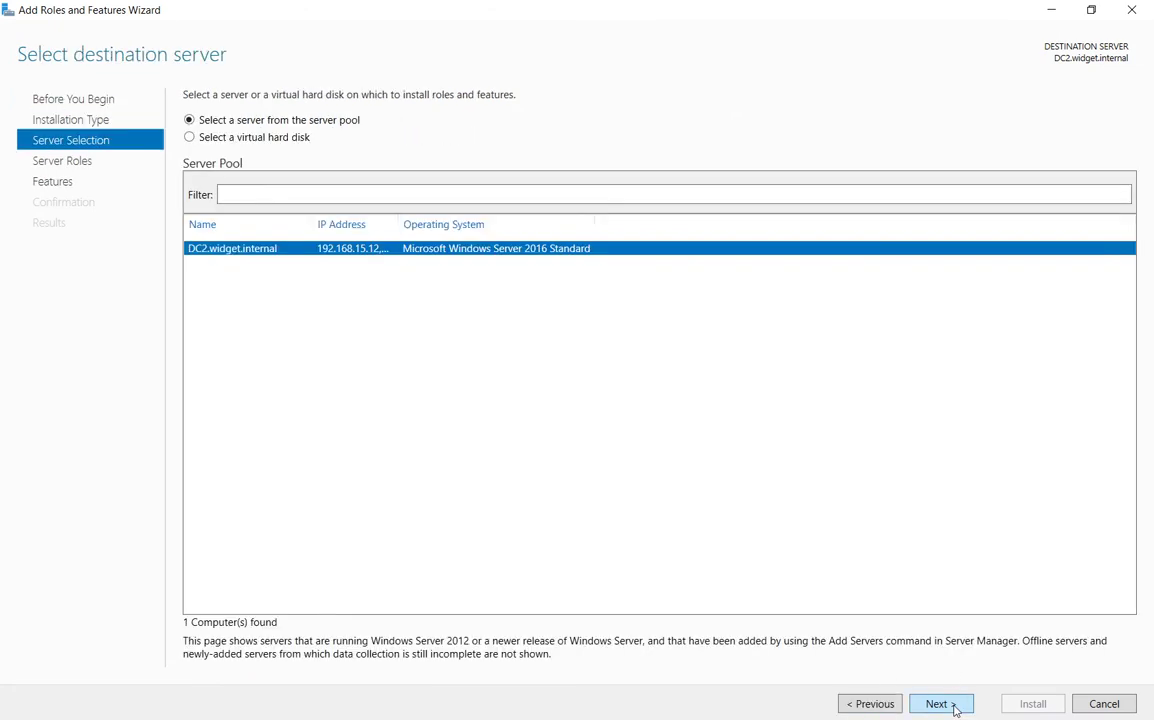
{"action": "left_click", "coordinate": [955, 708]}
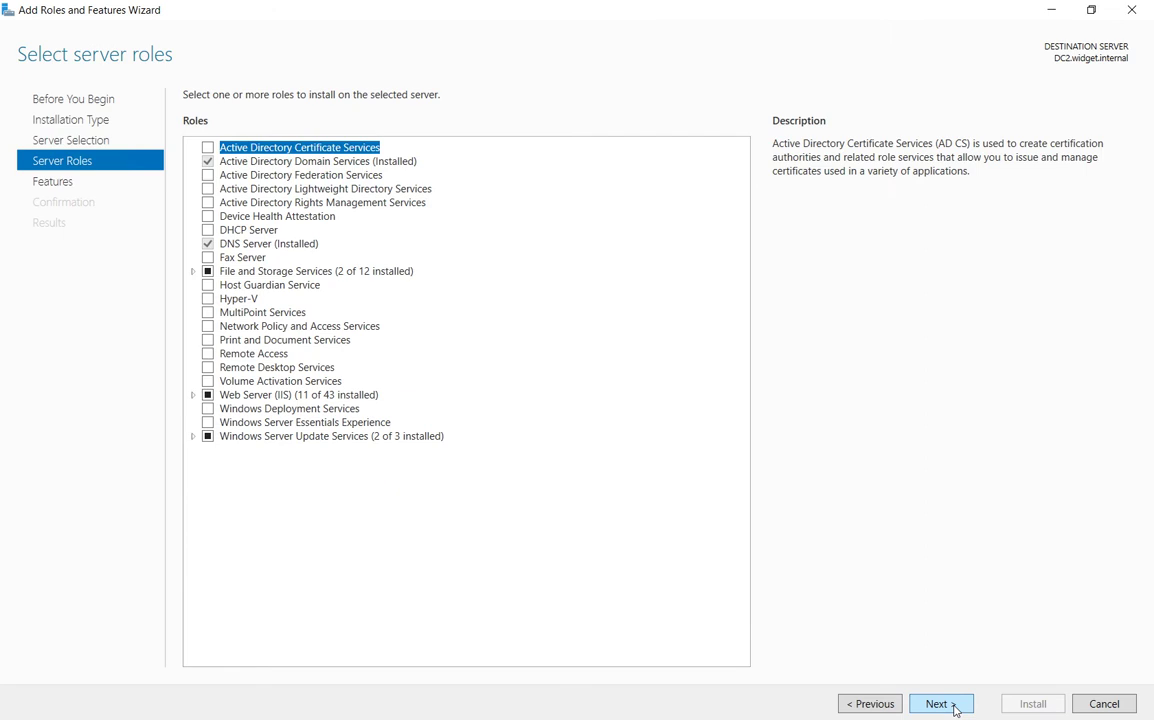
{"action": "left_click", "coordinate": [208, 231]}
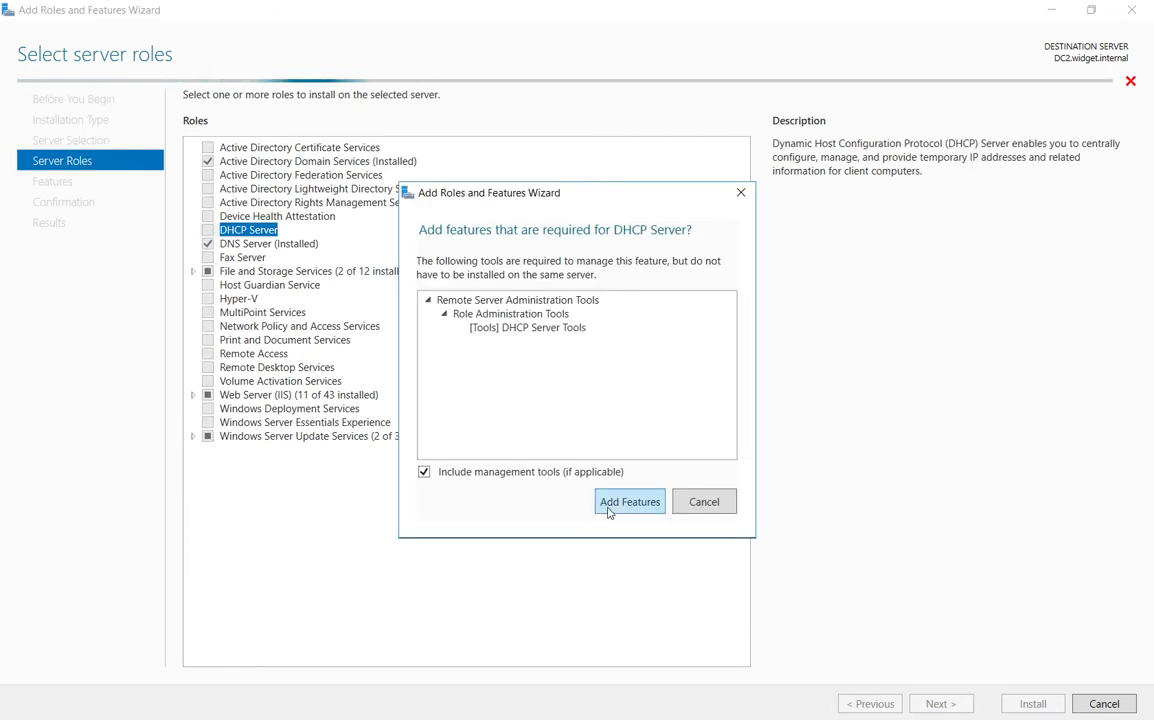
{"action": "left_click", "coordinate": [612, 505]}
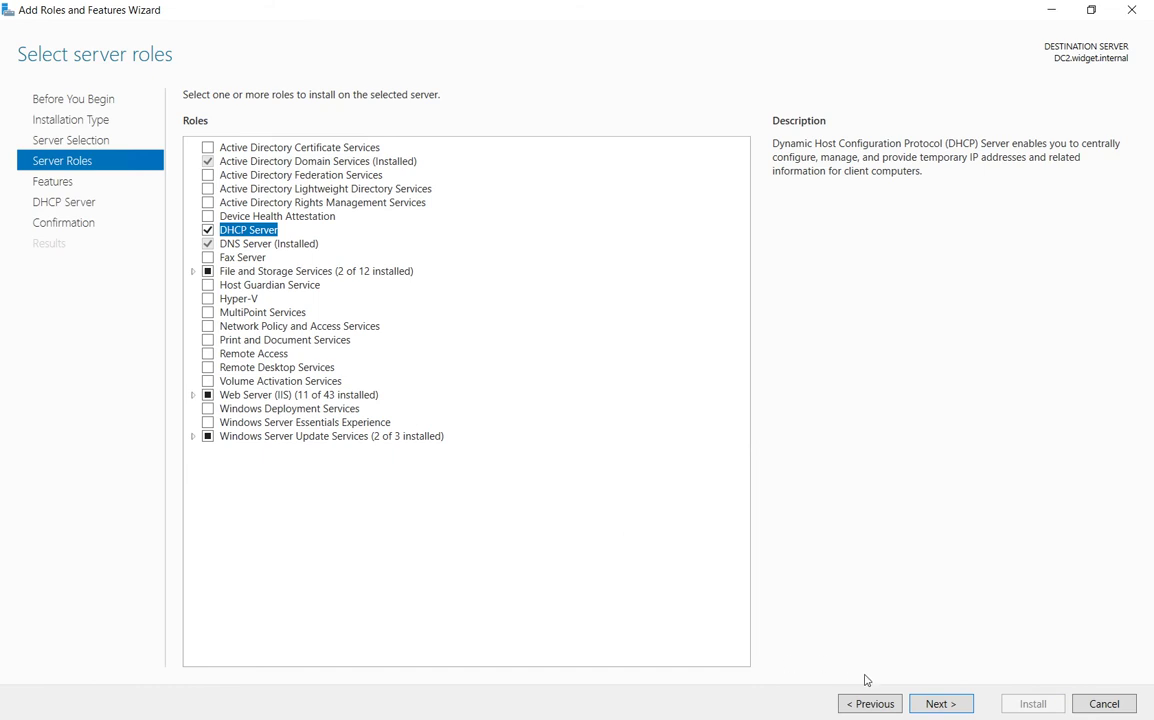
Install the DHCP Server role without adding further features, and close the wizard once the installation completes.
{"action": "left_click", "coordinate": [941, 704]}
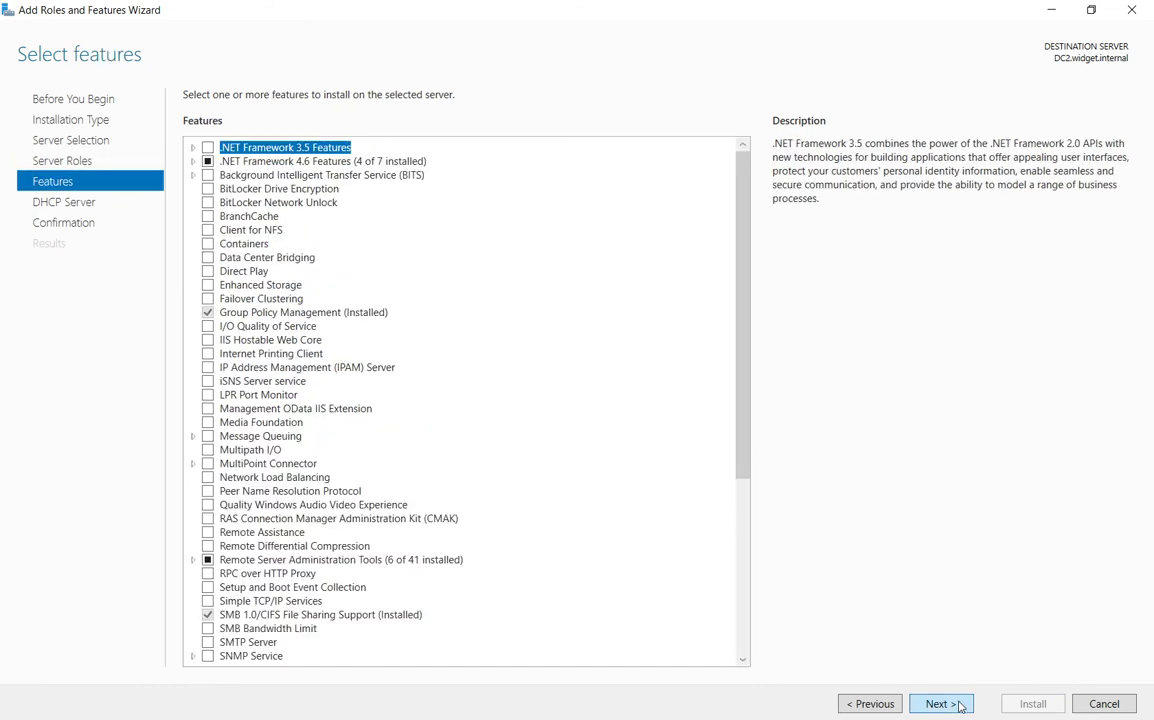
{"action": "left_click", "coordinate": [941, 704]}
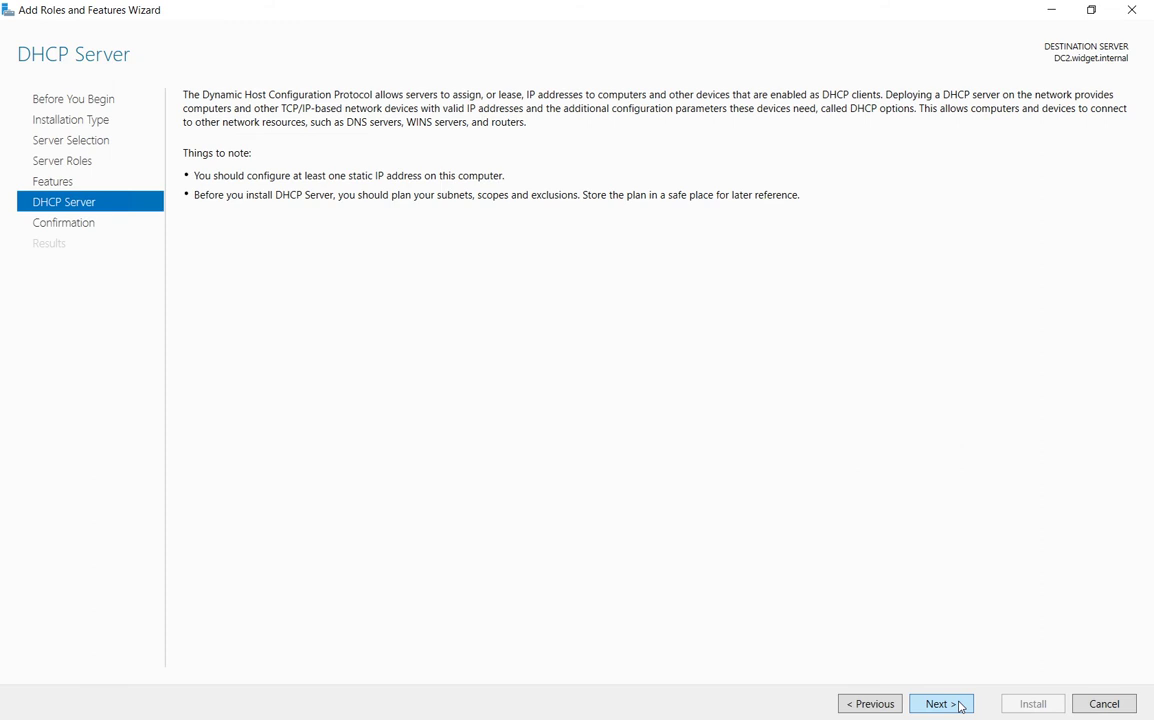
{"action": "left_click", "coordinate": [959, 706]}
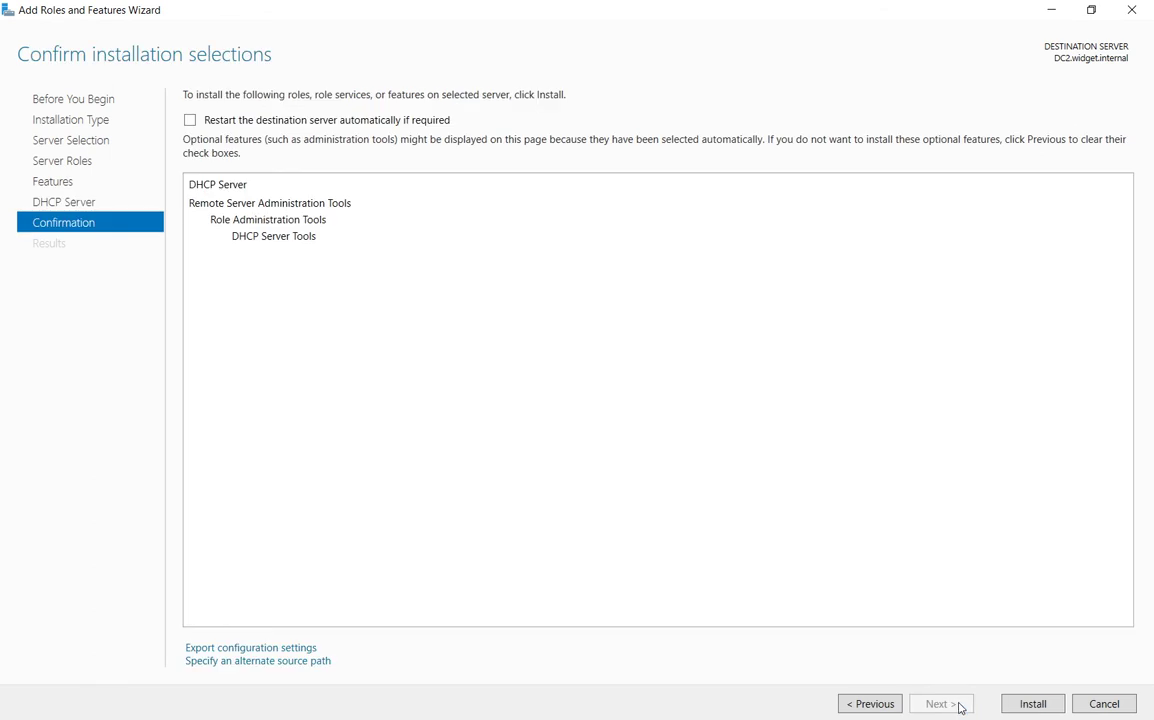
{"action": "left_click", "coordinate": [1032, 704]}
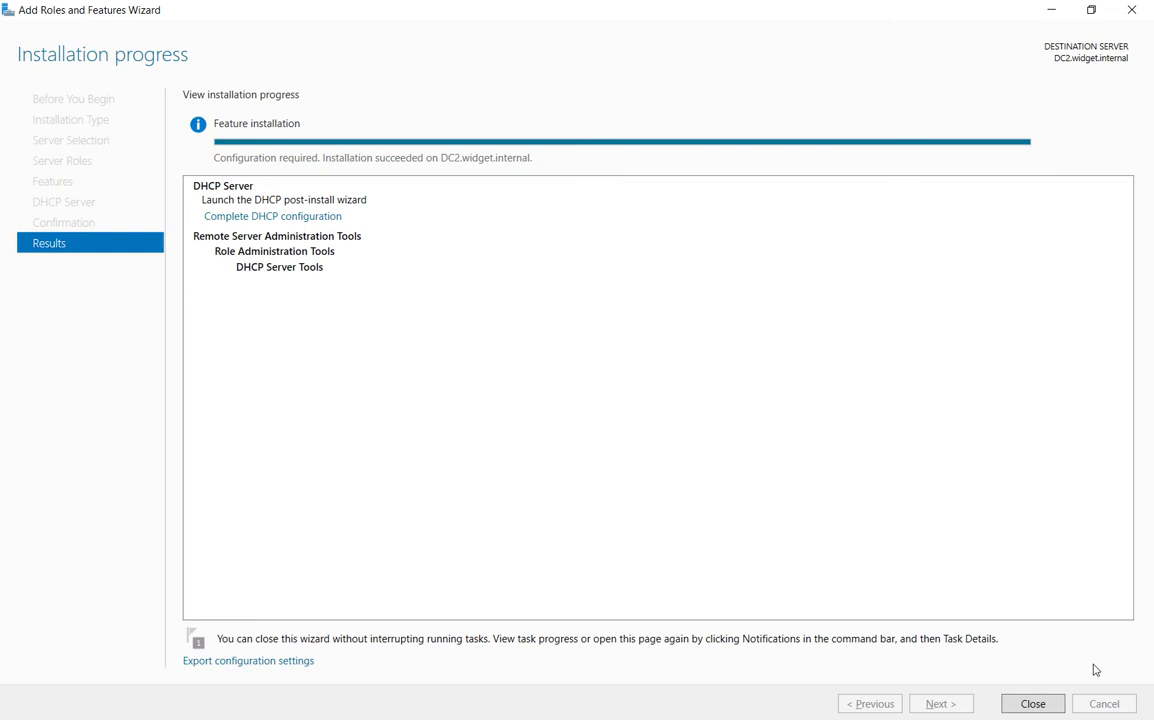
{"action": "left_click", "coordinate": [1034, 703]}
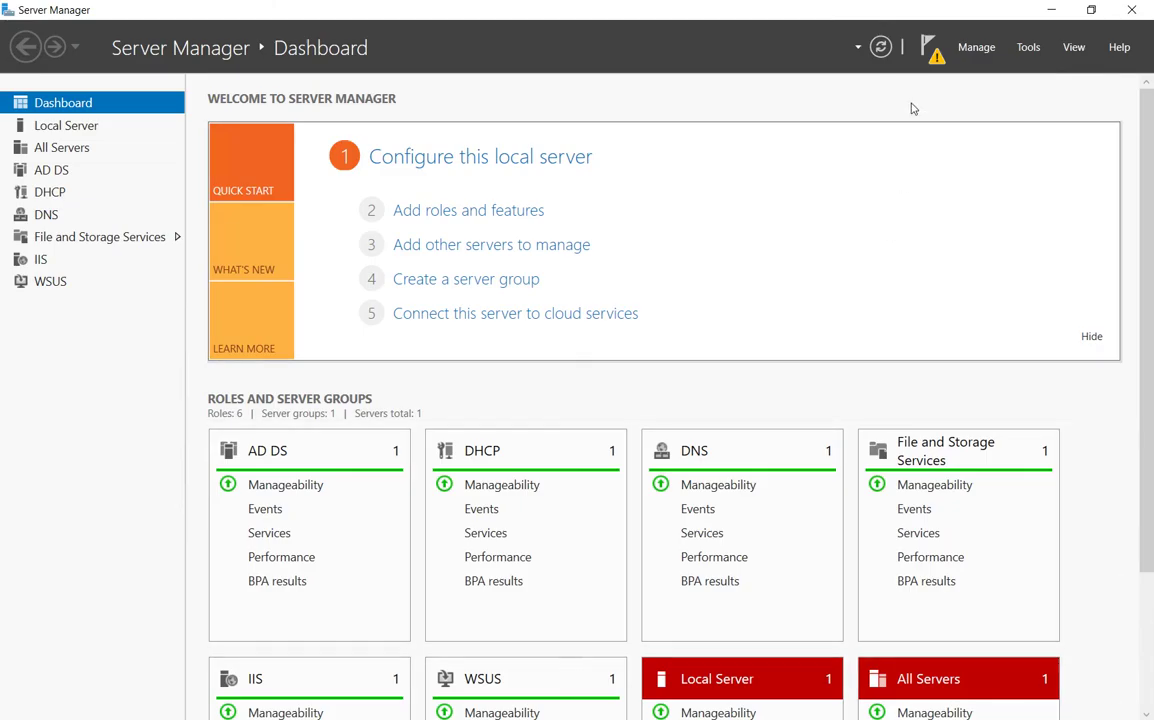
Complete the DHCP post-install configuration, authorizing the server in AD DS with the preset domain administrator credentials.
{"action": "left_click", "coordinate": [932, 56]}
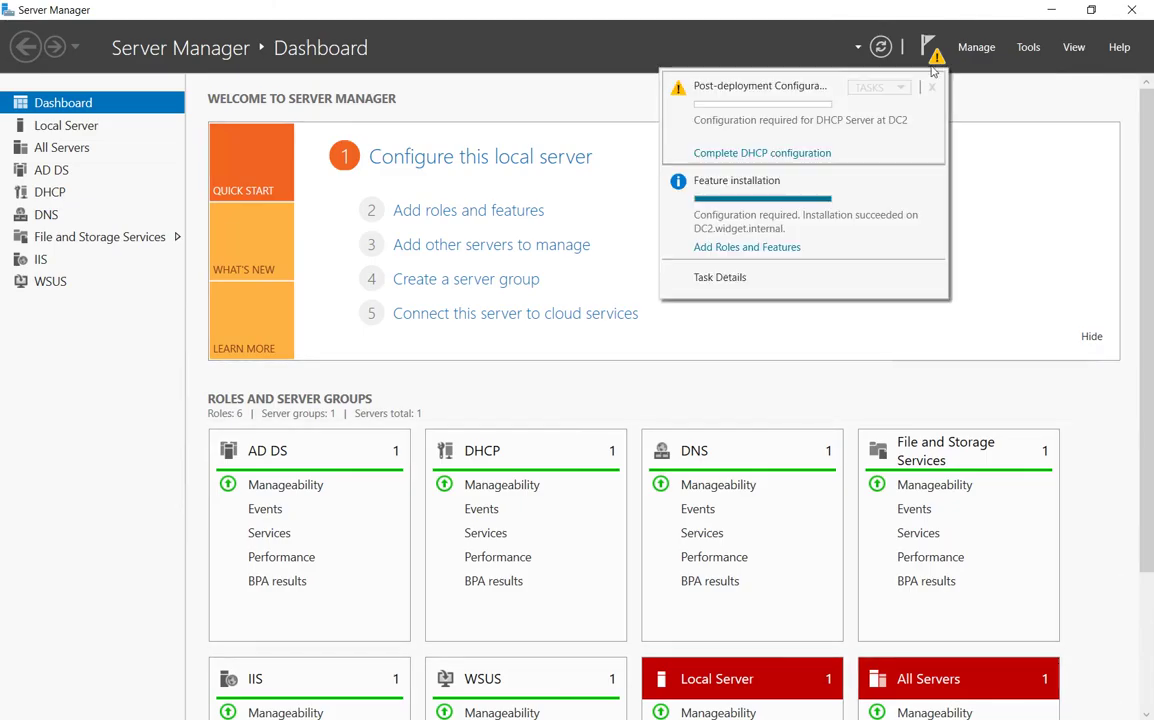
{"action": "left_click", "coordinate": [801, 154]}
{"action": "left_click", "coordinate": [618, 33]}
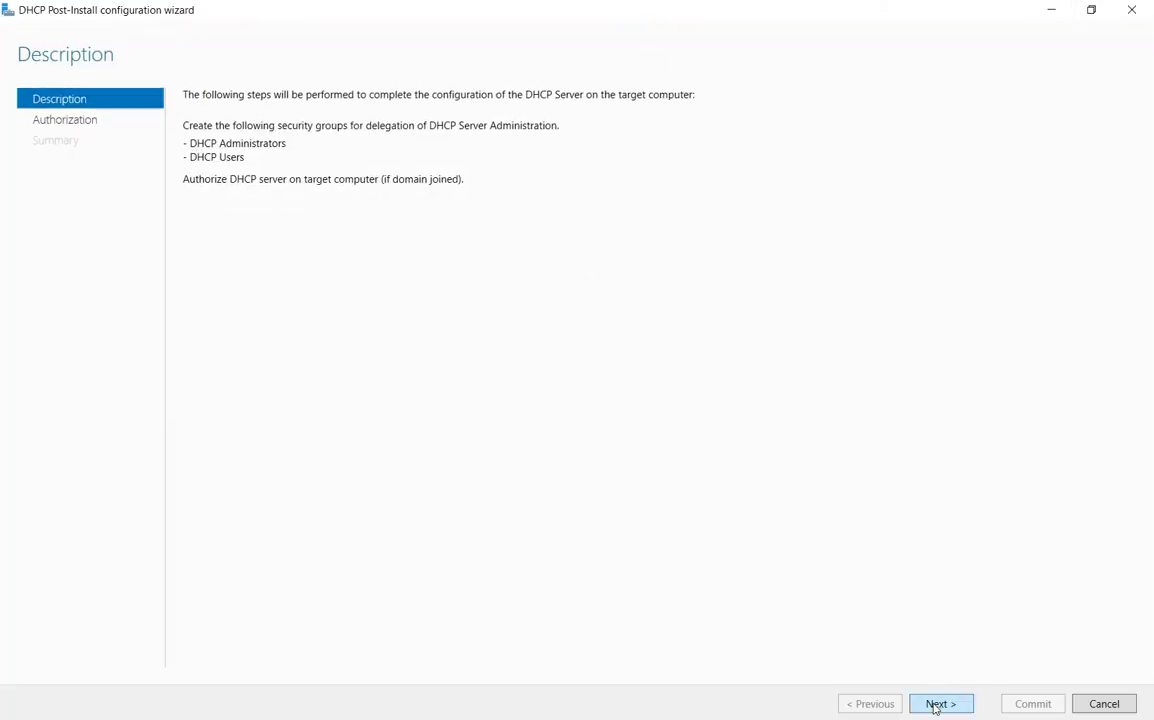
{"action": "left_click", "coordinate": [937, 704]}
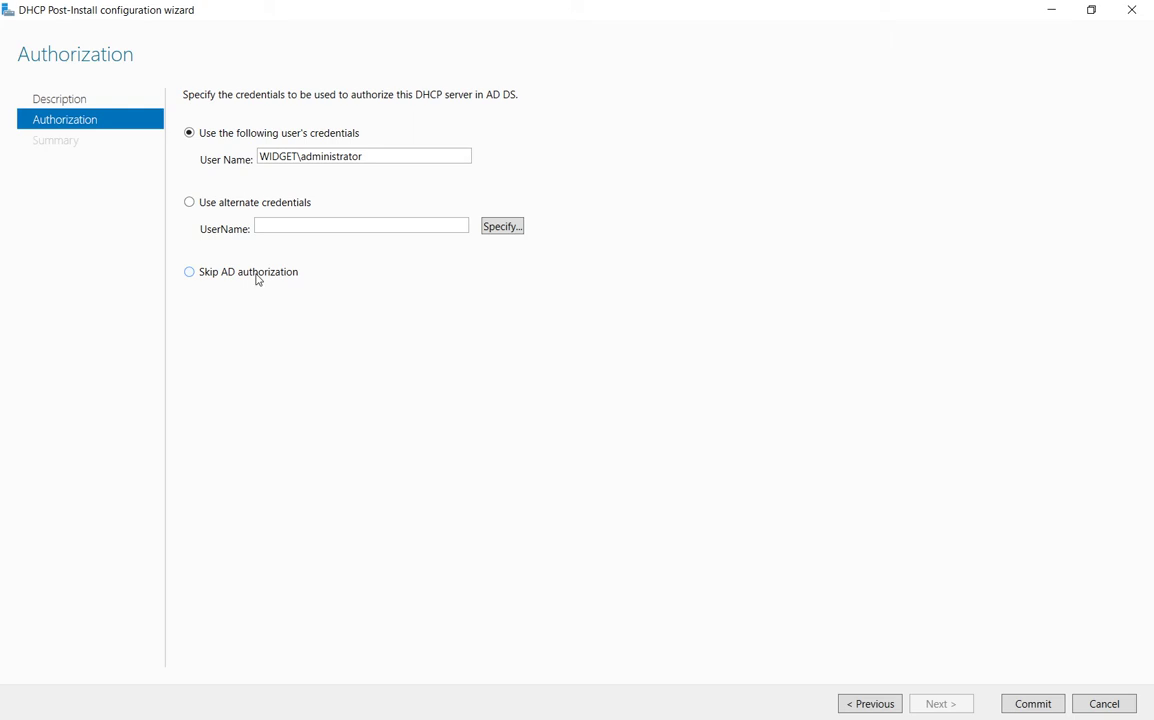
{"action": "left_click", "coordinate": [200, 128]}
{"action": "left_click", "coordinate": [1031, 703]}
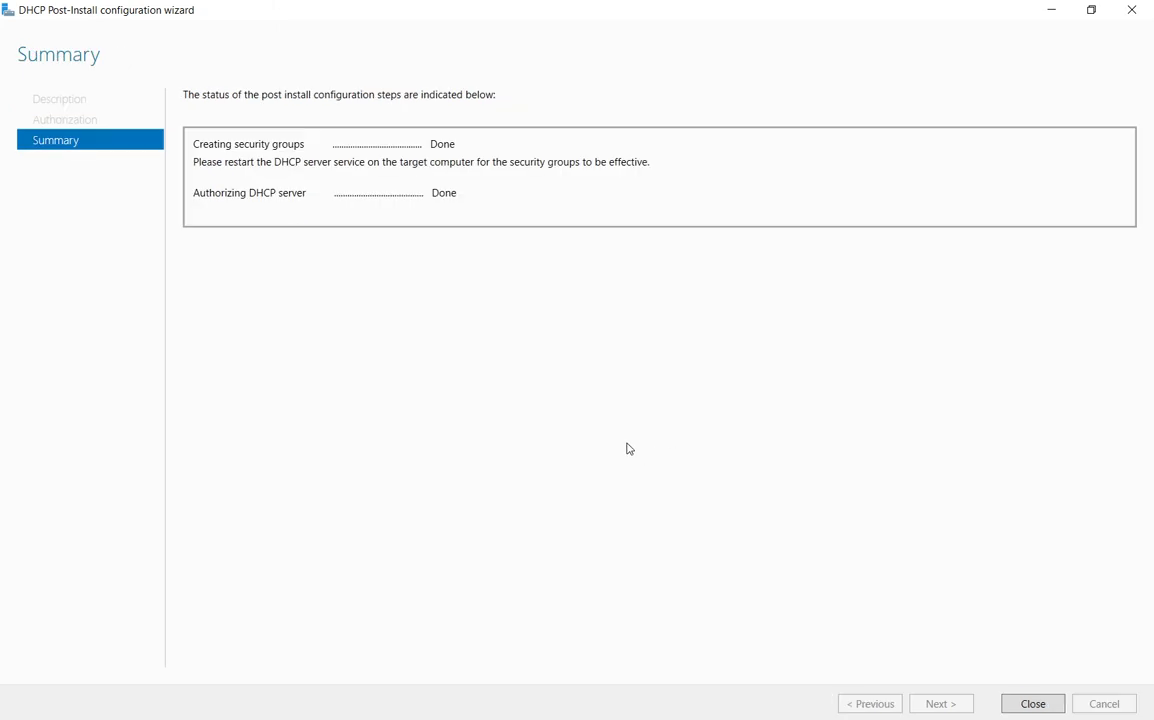
{"action": "left_click", "coordinate": [1041, 707]}
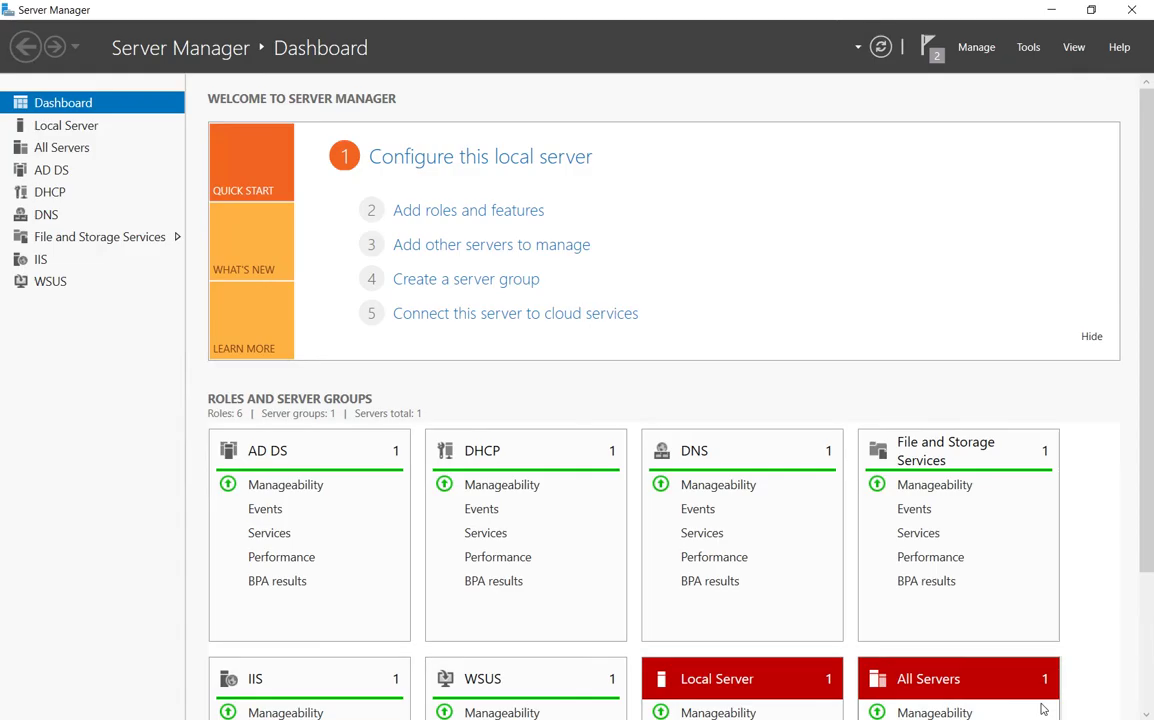
Open the DHCP console, widen the tree, and view the Server Options and Policies under dc2.widget.internal's IPv4 node.
{"action": "left_click", "coordinate": [1033, 52]}
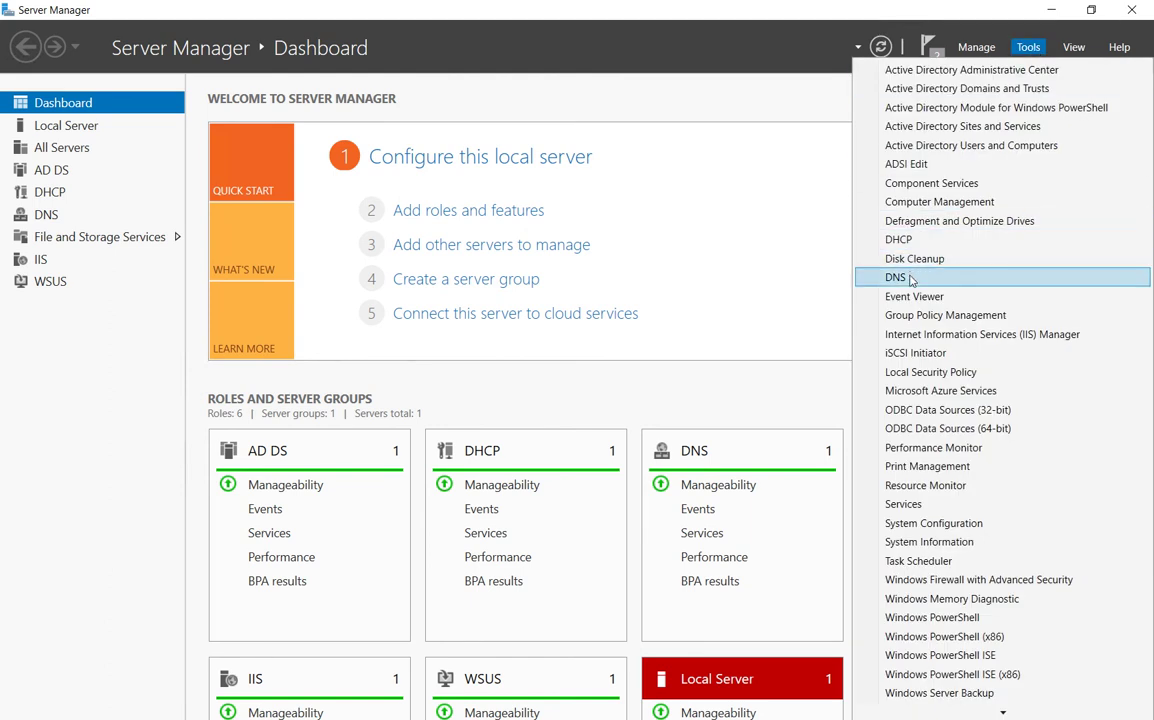
{"action": "left_click", "coordinate": [910, 240]}
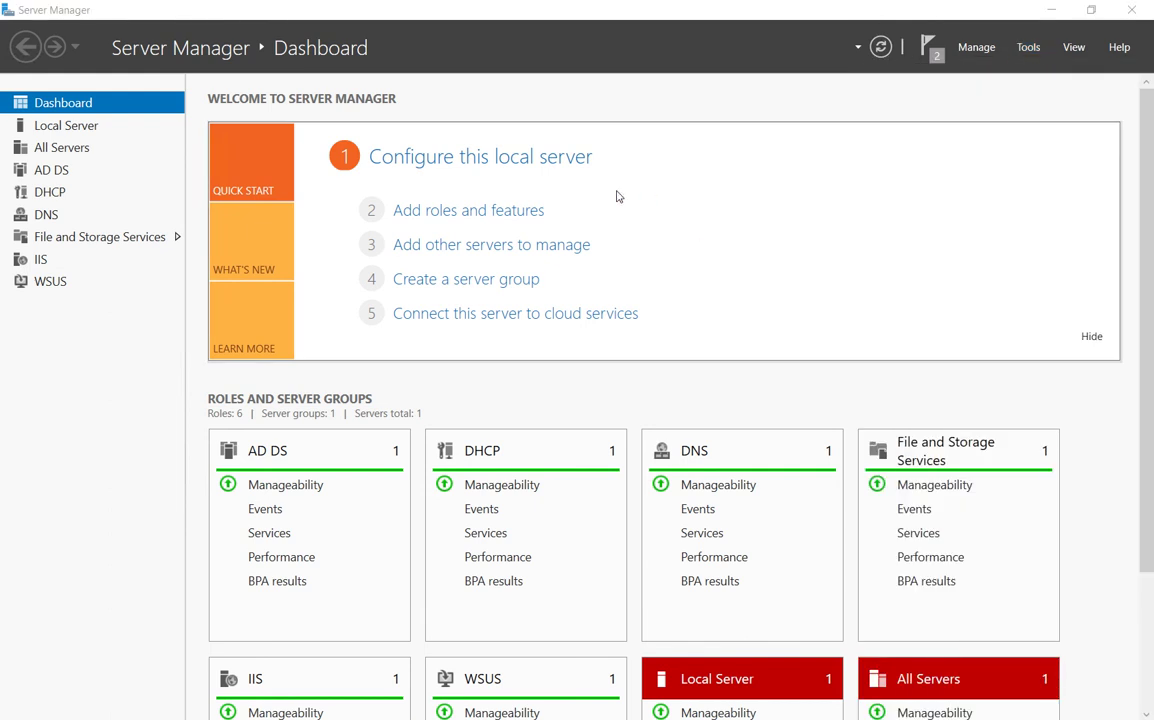
{"action": "left_click", "coordinate": [506, 71]}
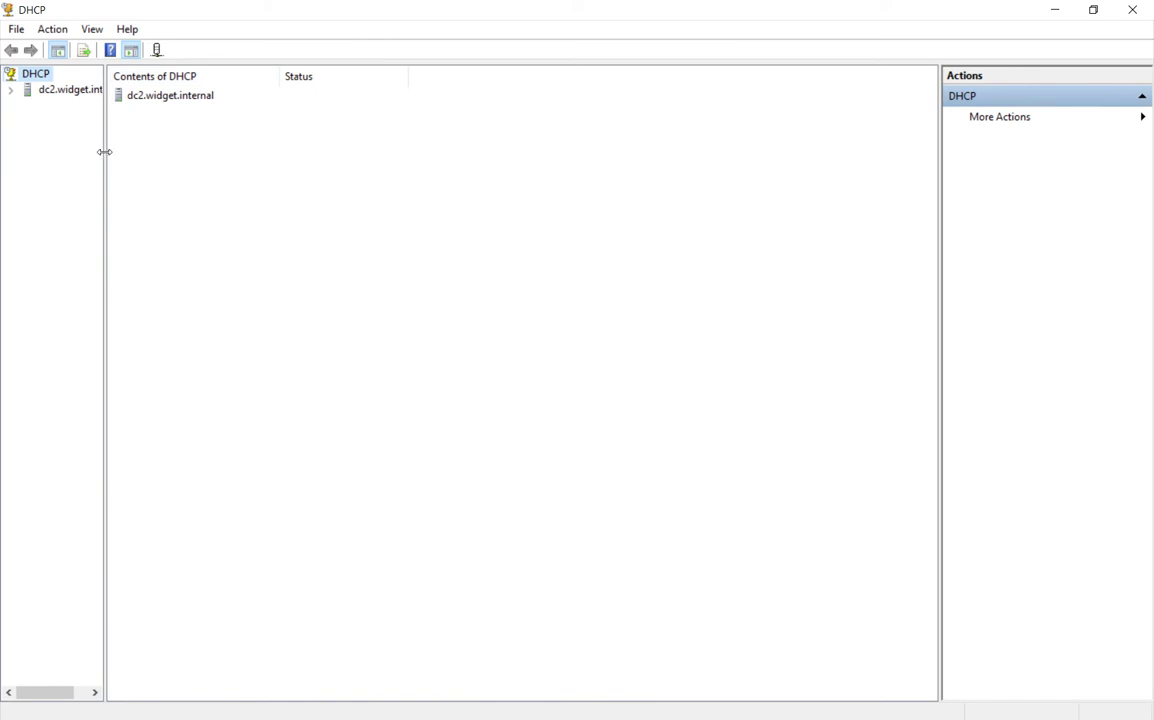
{"action": "left_click_drag", "start_coordinate": [105, 151], "coordinate": [238, 150]}
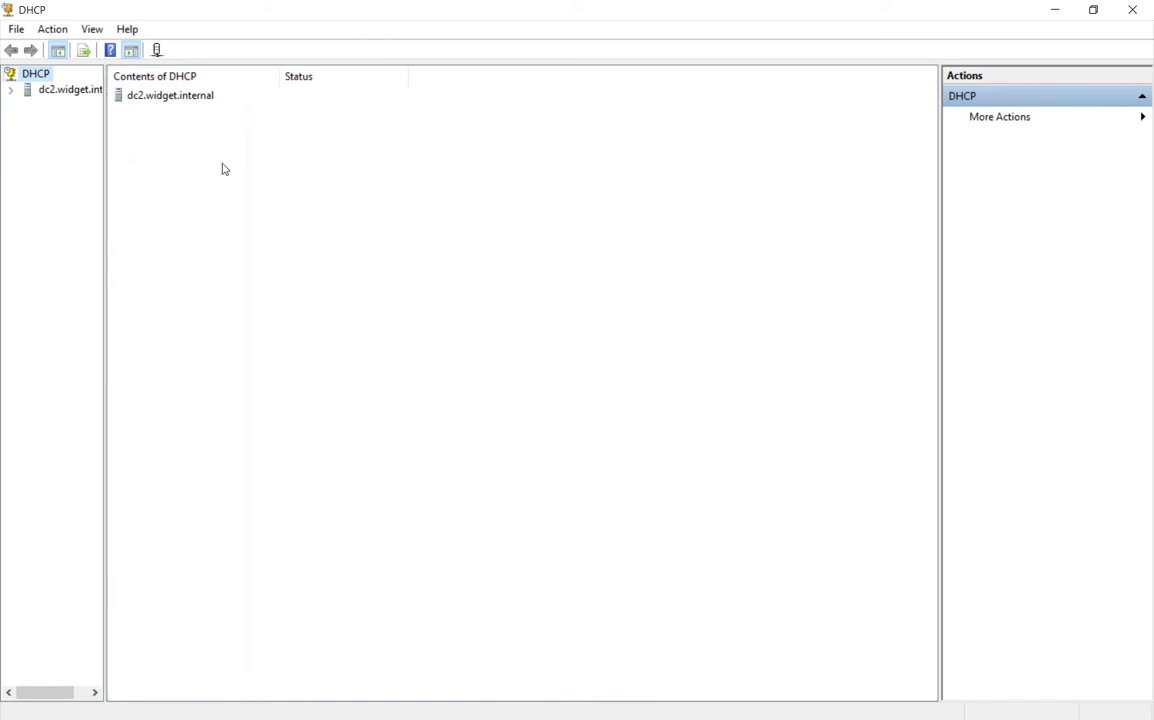
{"action": "left_click", "coordinate": [12, 91]}
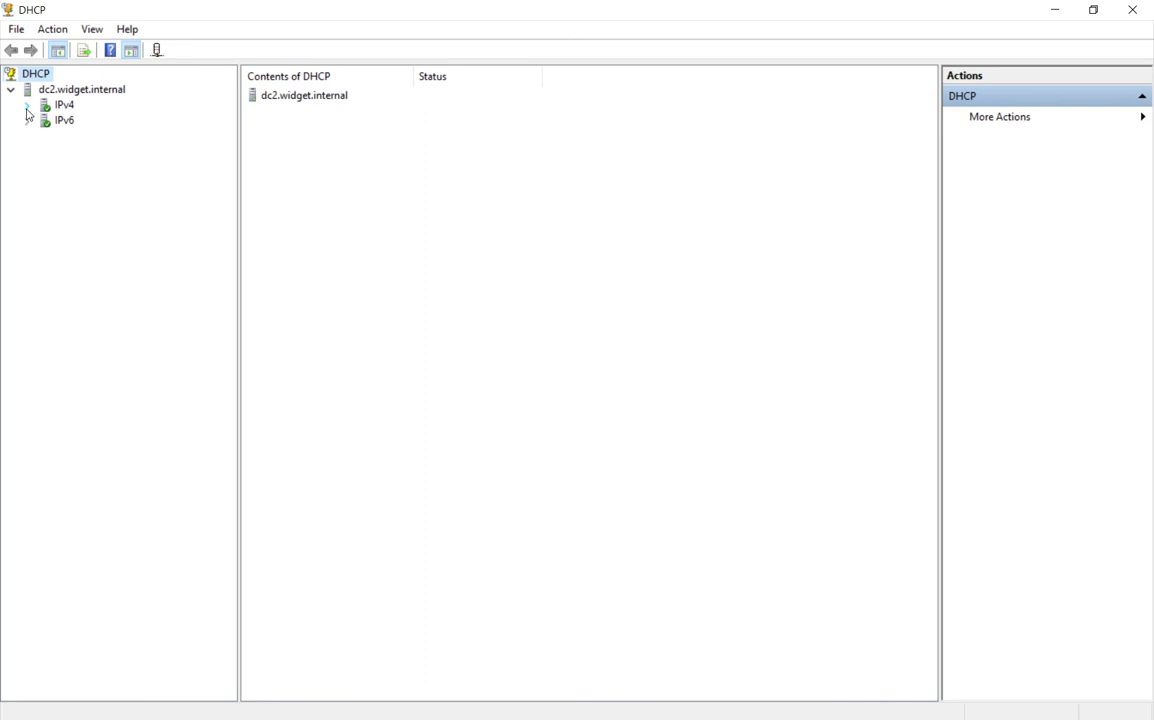
{"action": "left_click", "coordinate": [27, 105]}
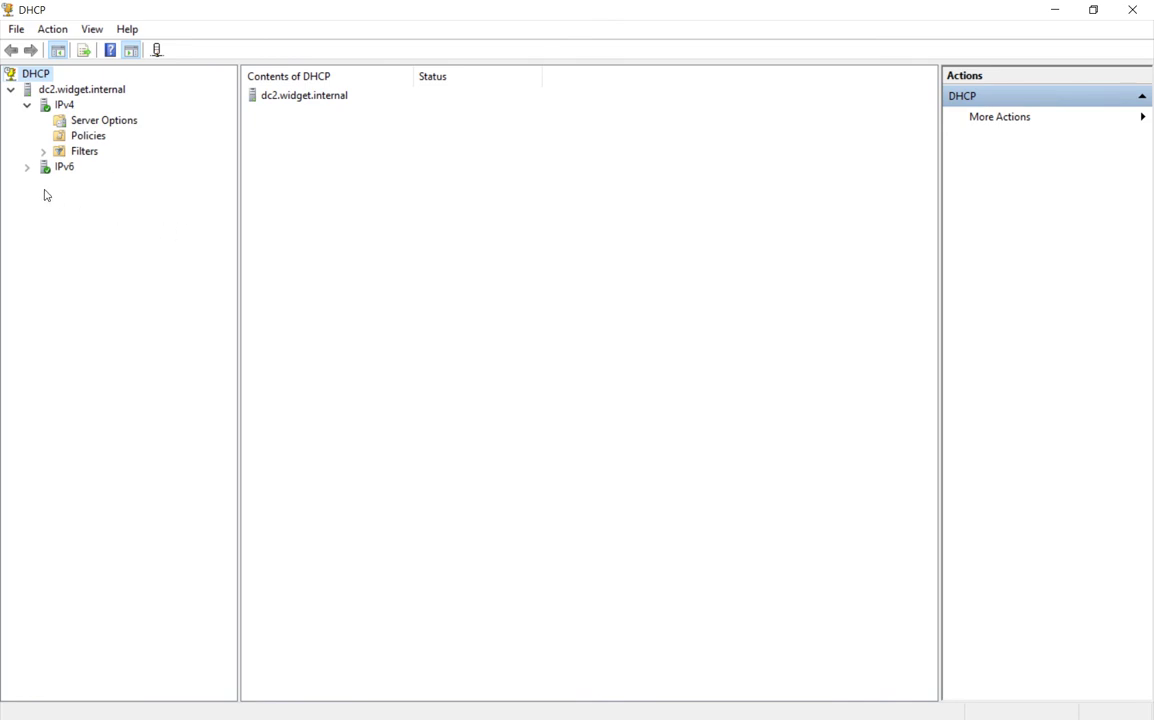
{"action": "left_click", "coordinate": [106, 121]}
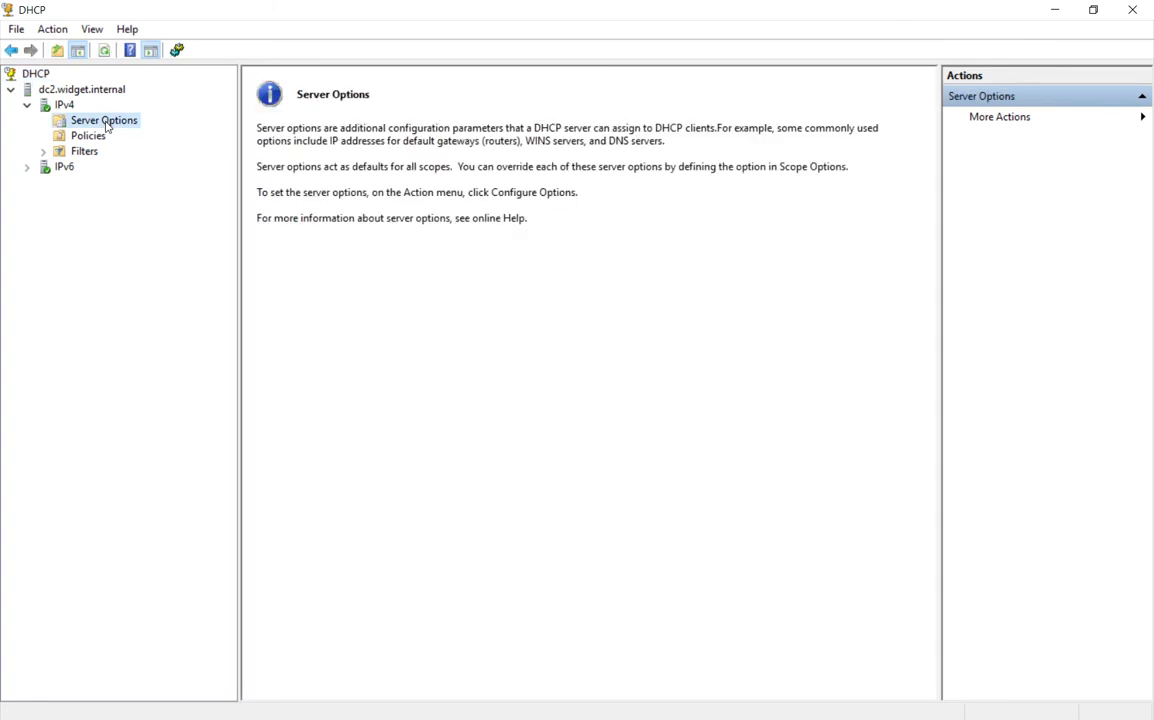
{"action": "left_click", "coordinate": [94, 138]}
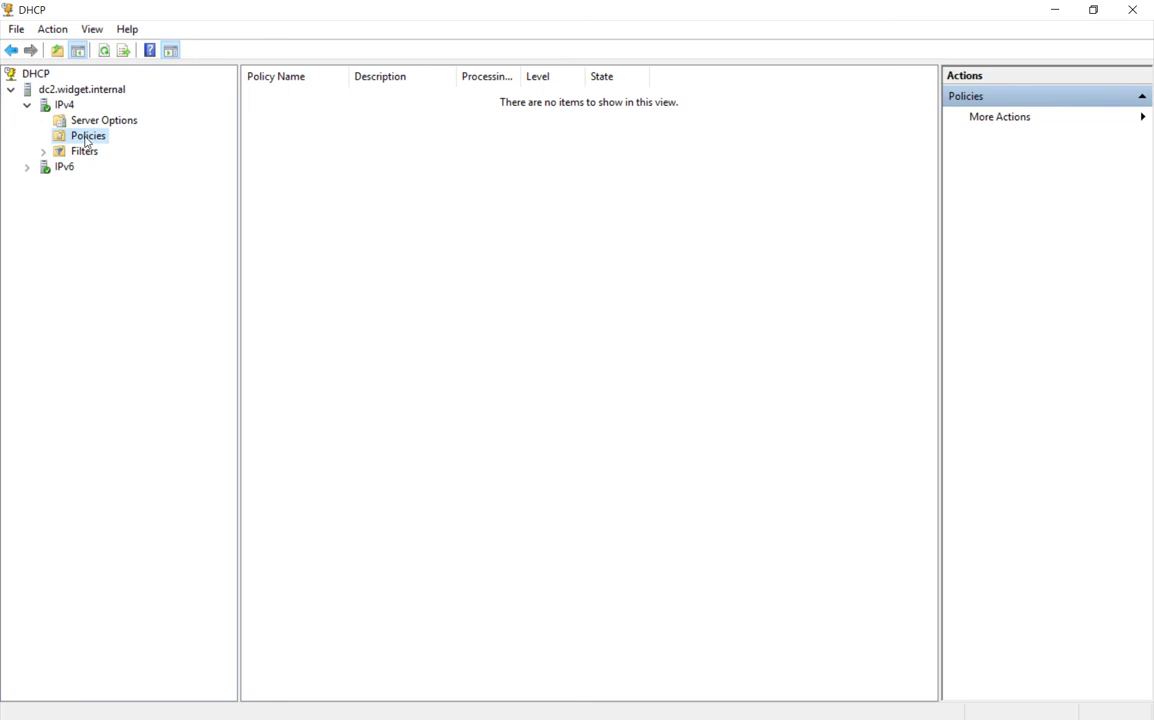
{"action": "left_click", "coordinate": [97, 122]}
Start a new IPv4 scope named Internal and continue to its IP address range settings.
{"action": "left_click", "coordinate": [62, 106]}
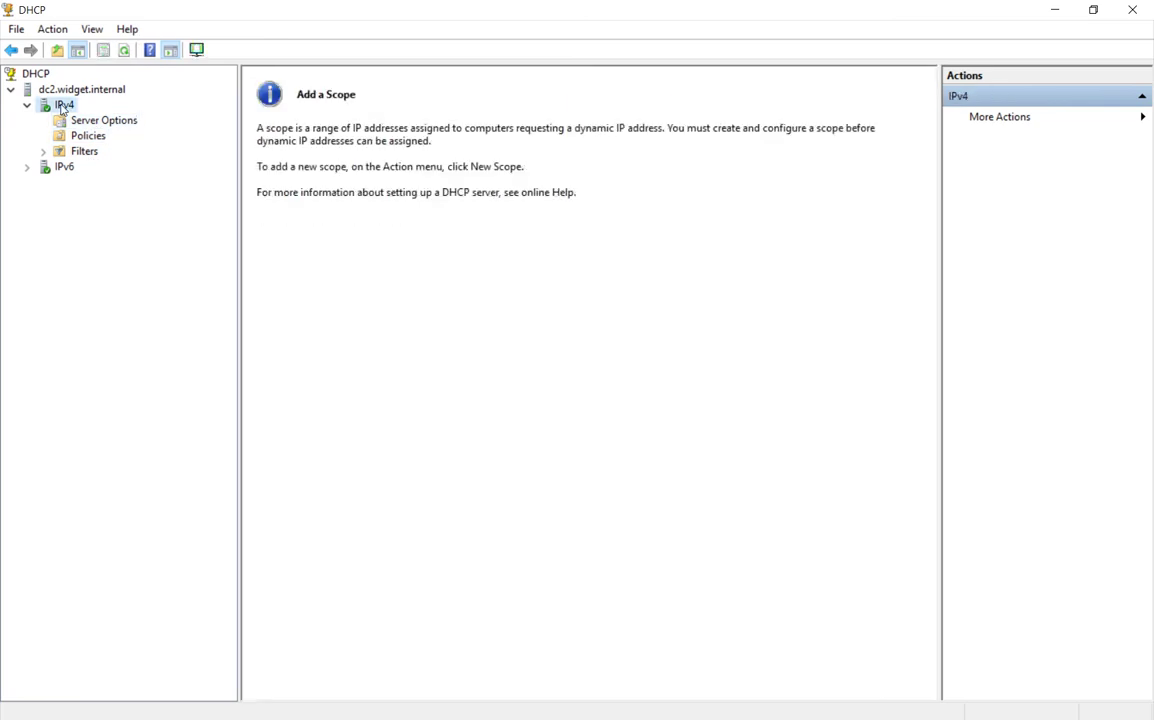
{"action": "right_click", "coordinate": [62, 107]}
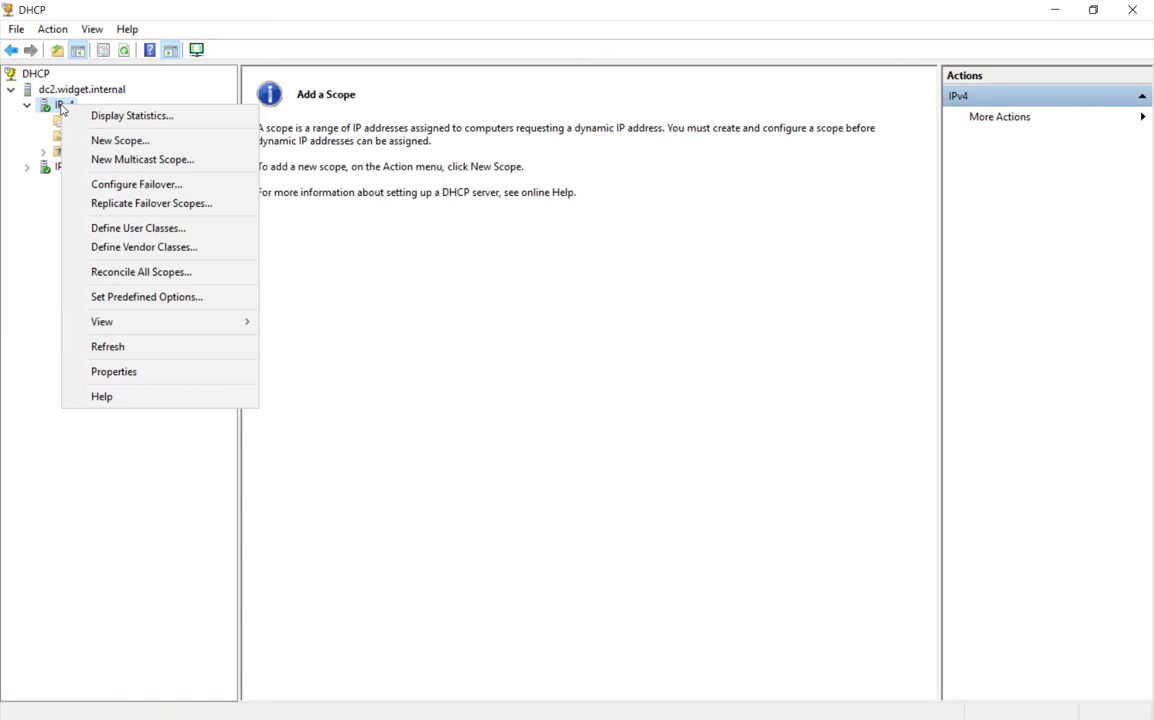
{"action": "left_click", "coordinate": [109, 142]}
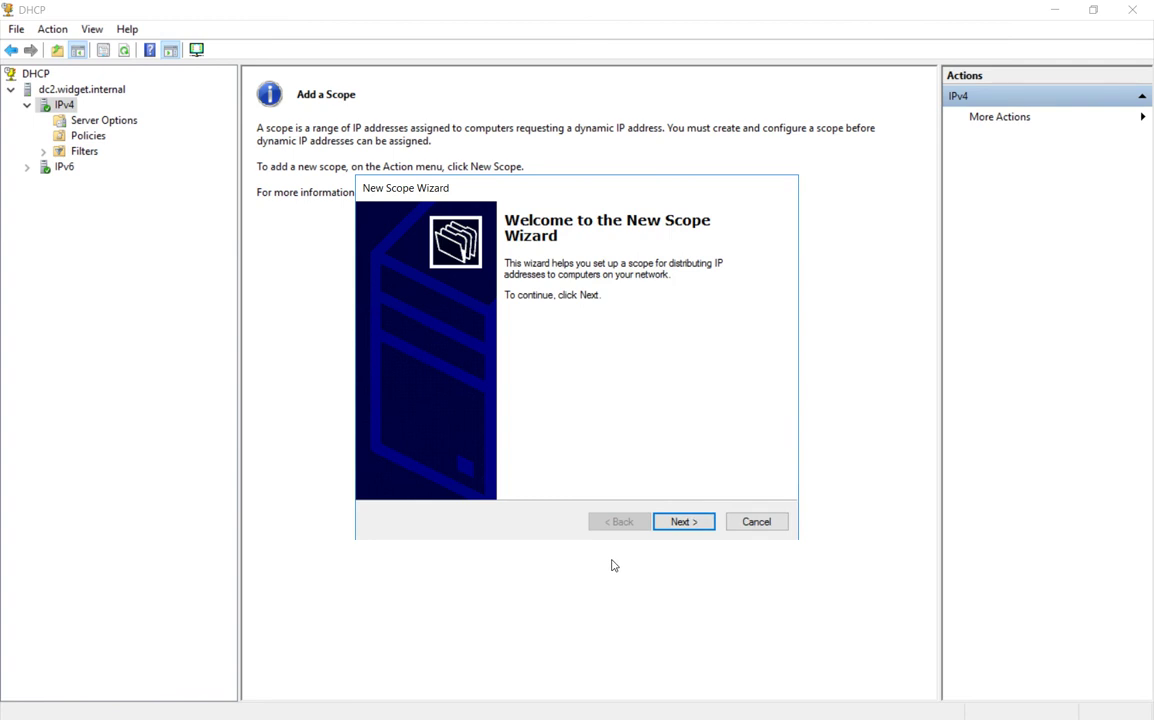
{"action": "left_click", "coordinate": [678, 523]}
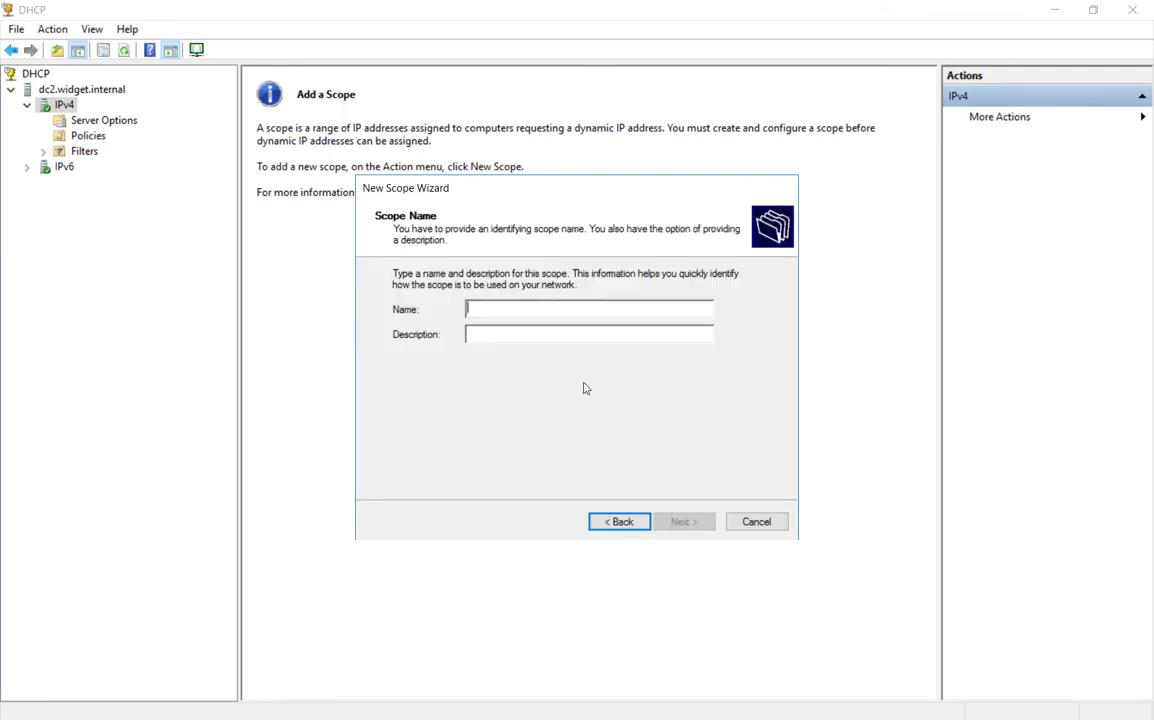
{"action": "type", "text": "Internal"}
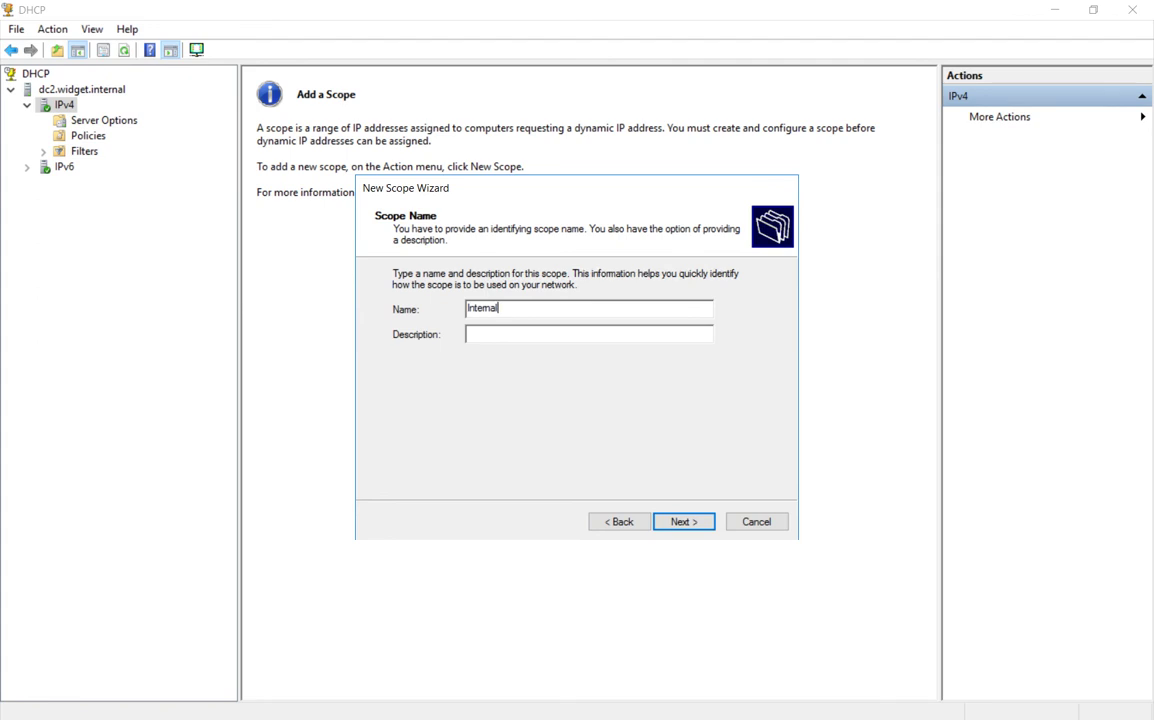
{"action": "left_click", "coordinate": [681, 522]}
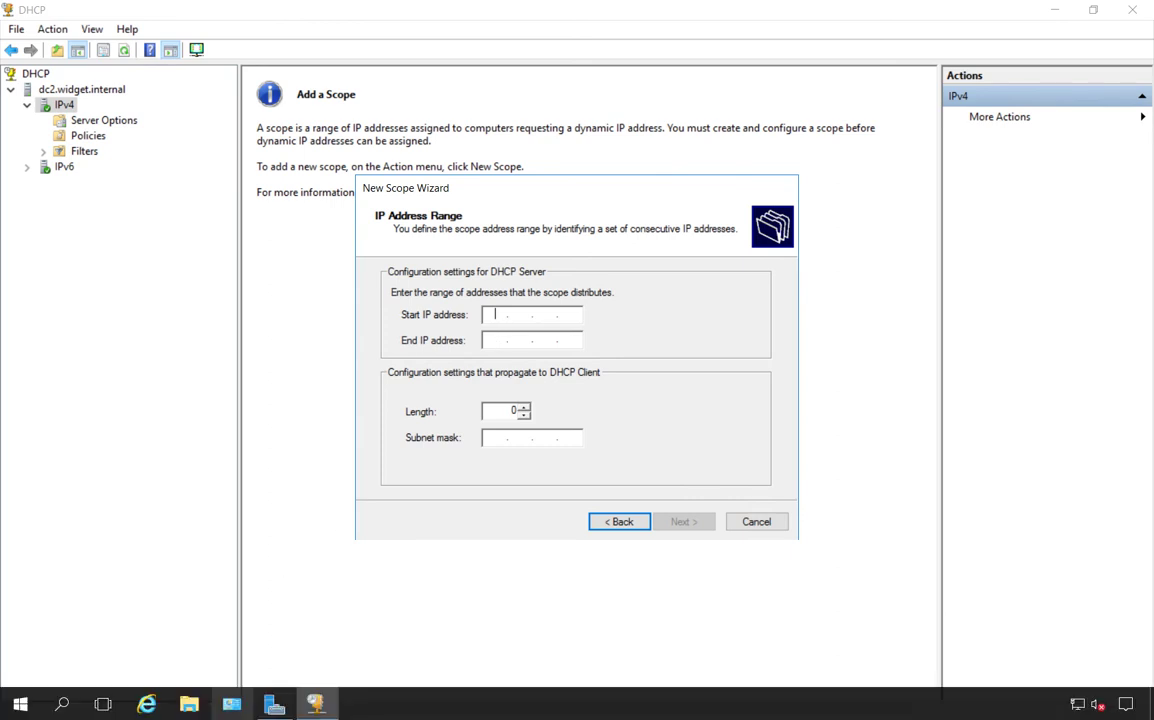
Run ipconfig in a Command Prompt to check the server's IPv4 network address, and minimize the window.
{"action": "left_click", "coordinate": [14, 709]}
{"action": "right_click", "coordinate": [14, 709]}
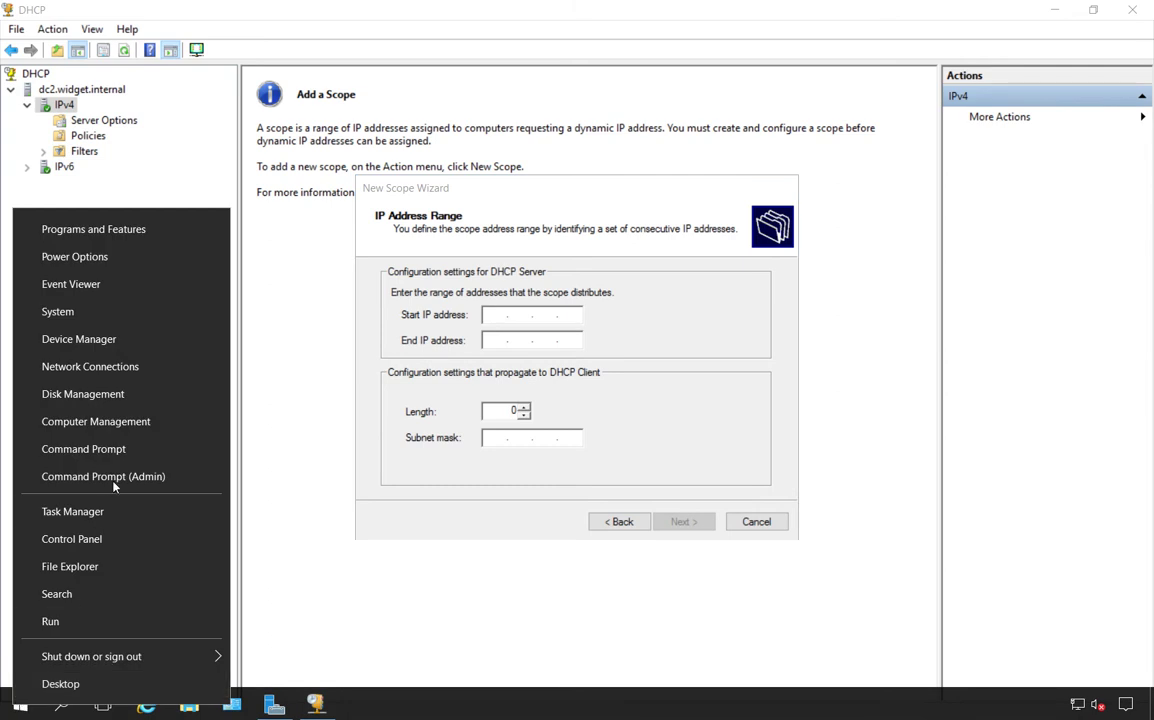
{"action": "left_click", "coordinate": [118, 455]}
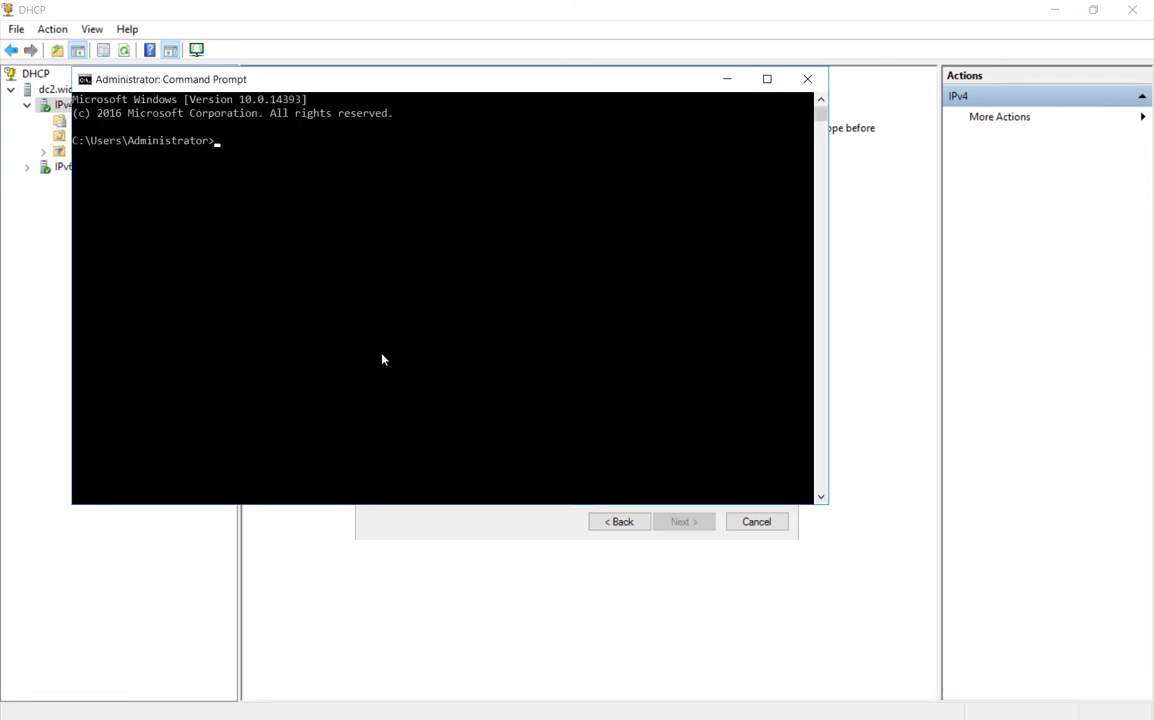
{"action": "type", "text": "ipconfig"}
{"action": "key", "text": "Return"}
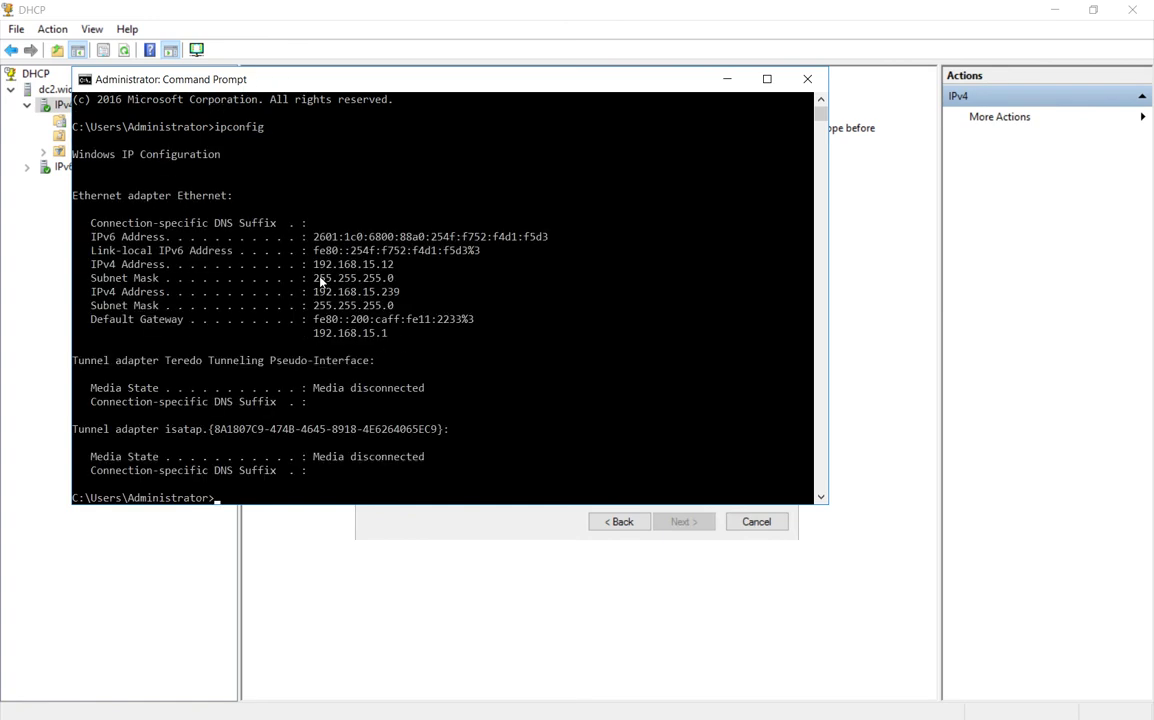
{"action": "mouse_move", "coordinate": [310, 266]}
{"action": "left_mouse_down"}
{"action": "mouse_move", "coordinate": [374, 271]}
{"action": "mouse_move", "coordinate": [336, 281]}
{"action": "mouse_move", "coordinate": [386, 288]}
{"action": "mouse_move", "coordinate": [362, 270]}
{"action": "mouse_move", "coordinate": [308, 265]}
{"action": "left_mouse_up"}
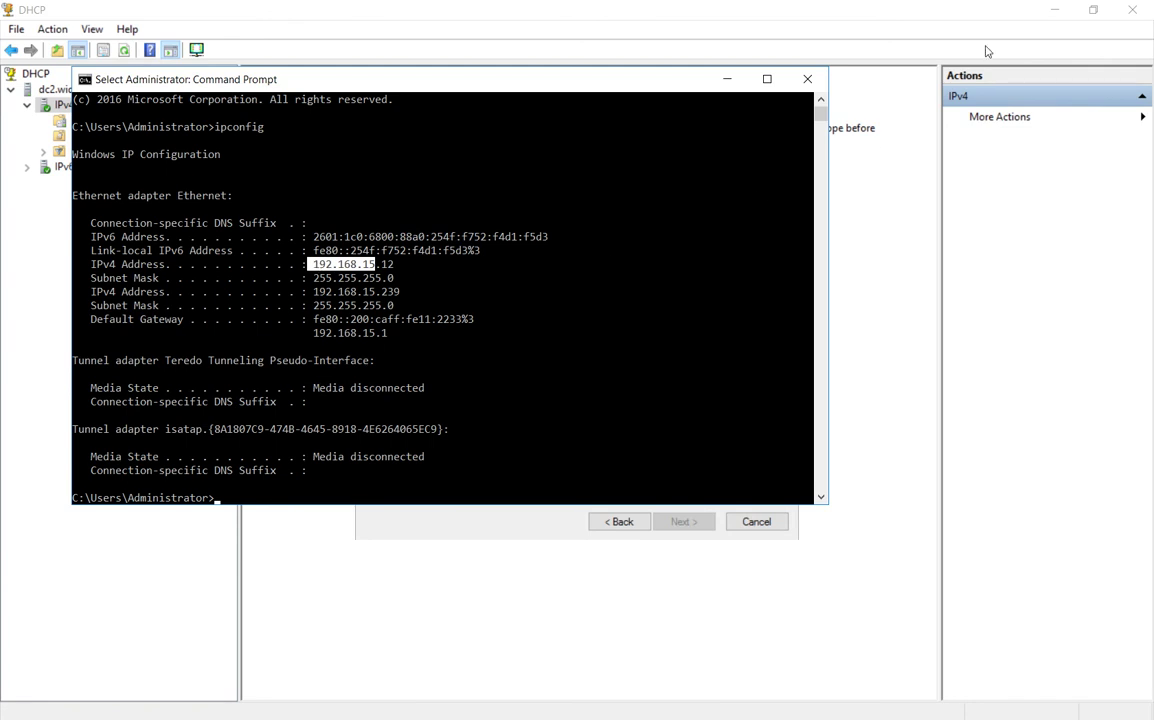
{"action": "left_click", "coordinate": [727, 79]}
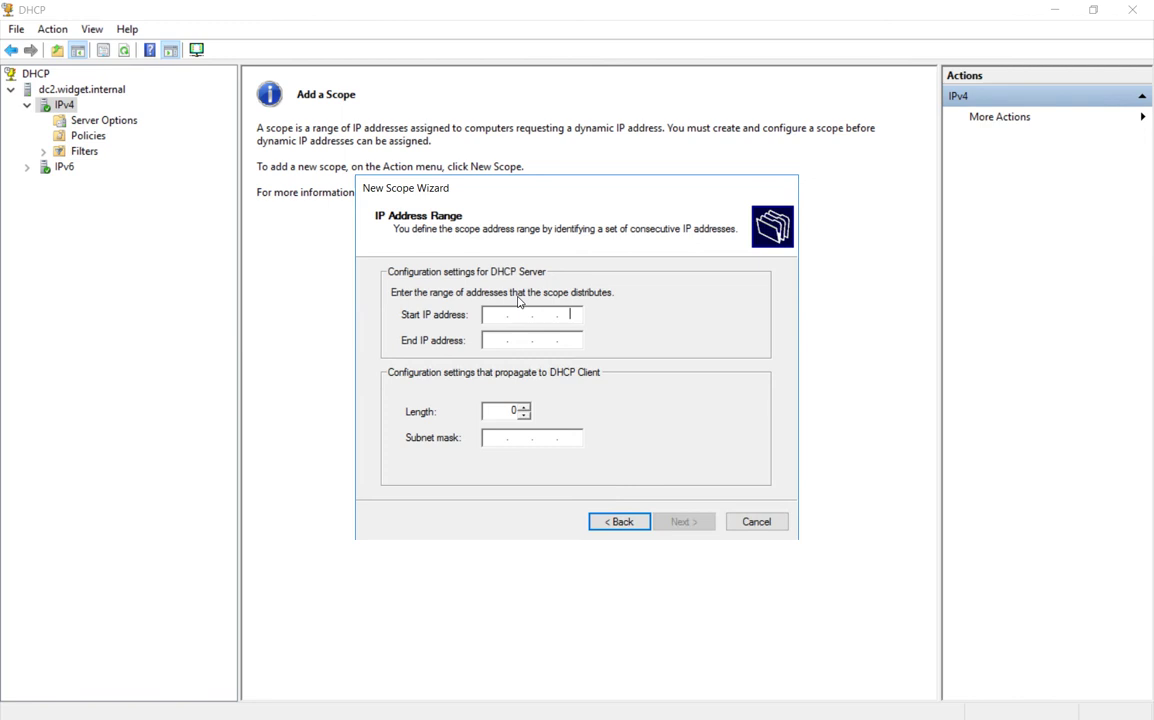
Set the scope's address range from 192.168.15.100 to 192.168.15.200, keeping the 24-bit subnet mask, and continue to the exclusions.
{"action": "left_click", "coordinate": [489, 316]}
{"action": "type", "text": "192.168.15"}
{"action": "left_click", "coordinate": [571, 315]}
{"action": "type", "text": "100"}
{"action": "key", "text": "Tab"}
{"action": "type", "text": "192 . "}
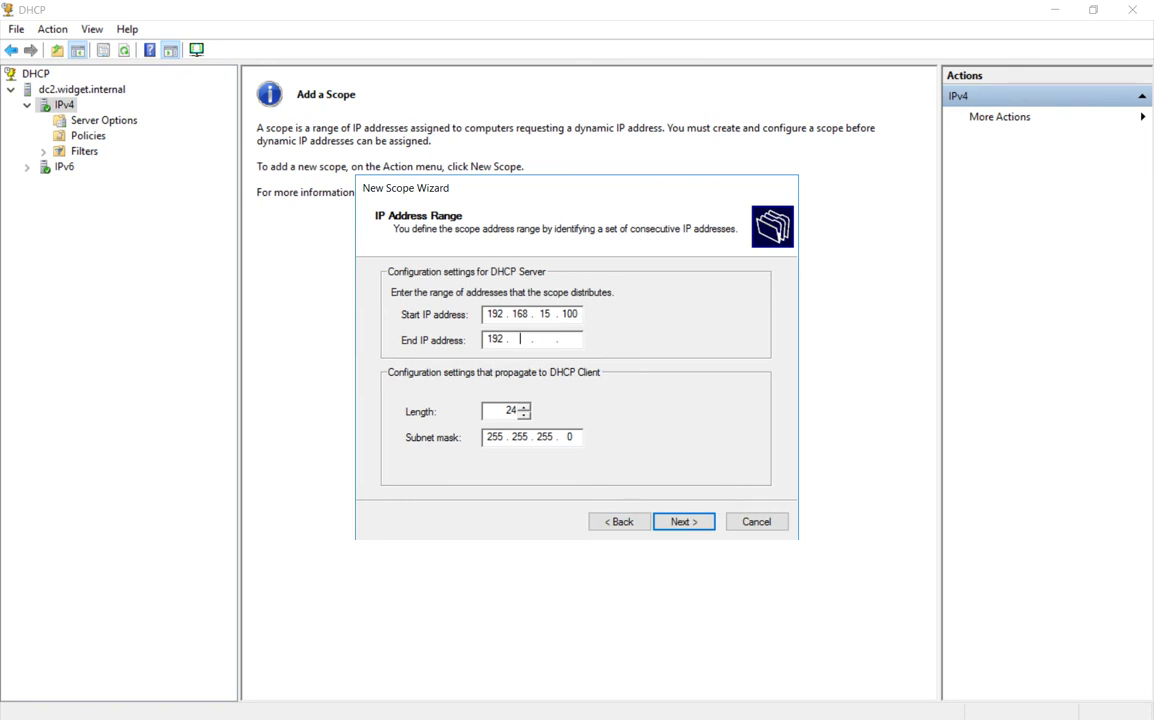
{"action": "type", "text": "168 . 15 . 200"}
{"action": "left_click", "coordinate": [492, 436]}
{"action": "left_click", "coordinate": [684, 522]}
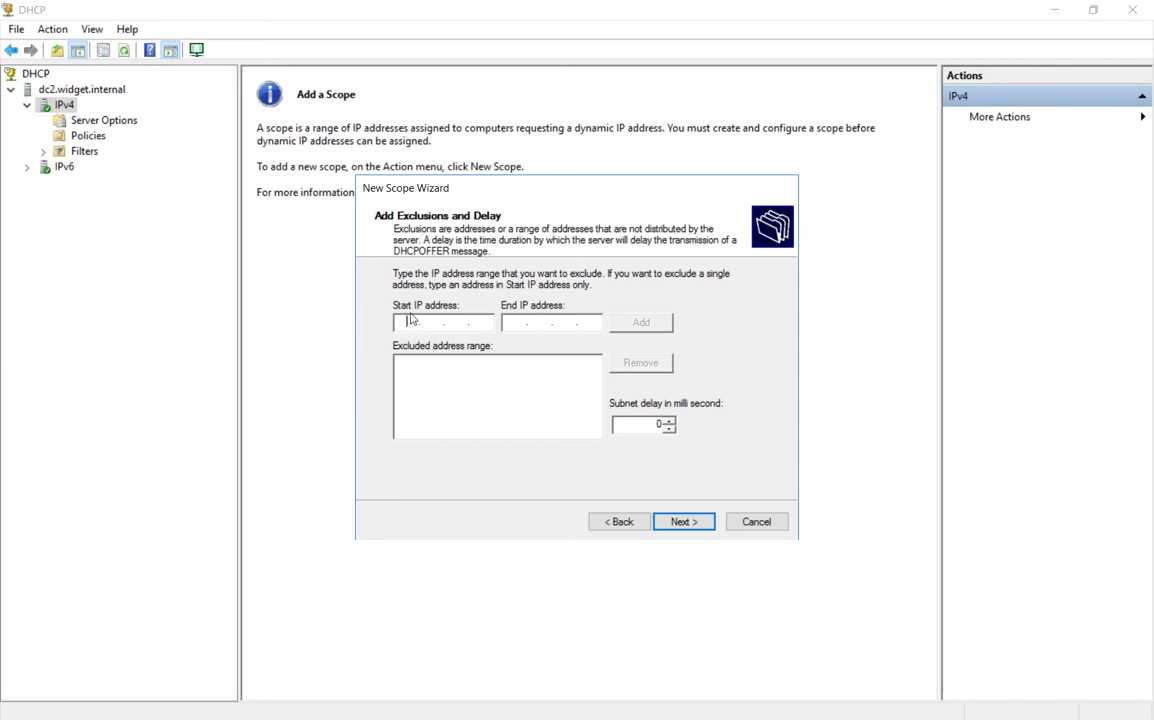
Exclude the address 192.168.15.105 from the scope and continue to the lease duration.
{"action": "type", "text": "192.168.15.105"}
{"action": "left_click", "coordinate": [516, 321]}
{"action": "type", "text": "192.168.1"}
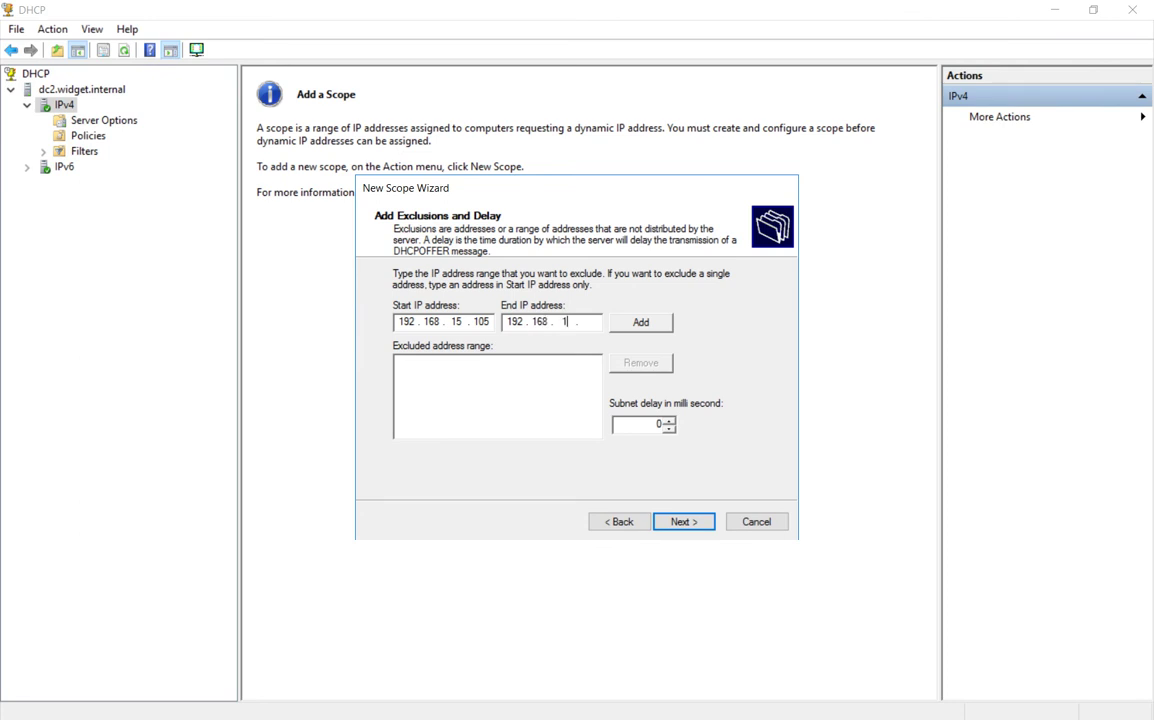
{"action": "type", "text": "5.105"}
{"action": "left_click", "coordinate": [625, 324]}
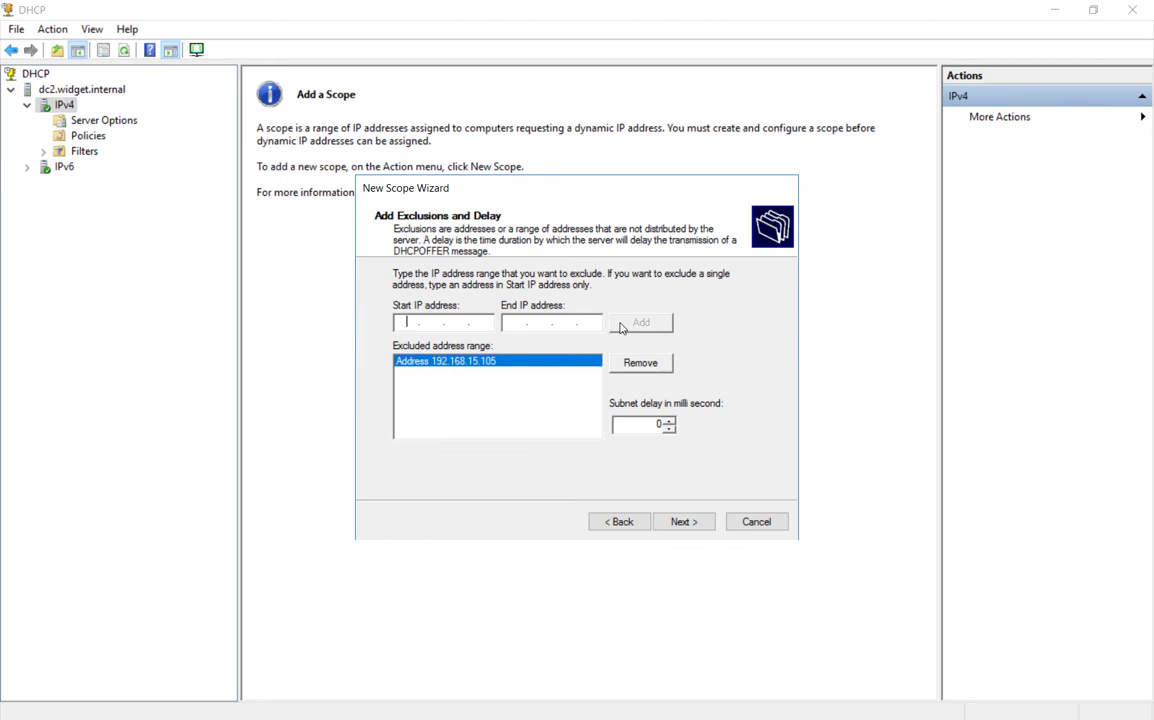
{"action": "left_click", "coordinate": [676, 525]}
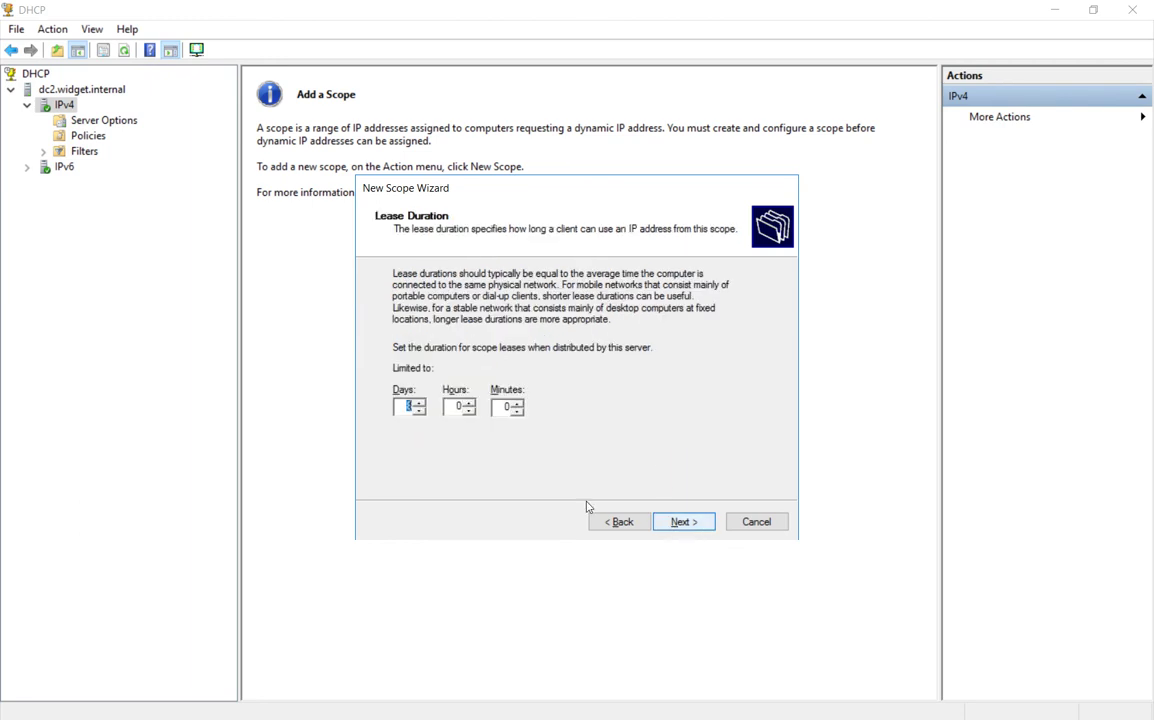
Set the lease duration to 1 day and choose to configure the scope's DHCP options now.
{"action": "left_click", "coordinate": [399, 405]}
{"action": "key", "text": "Delete"}
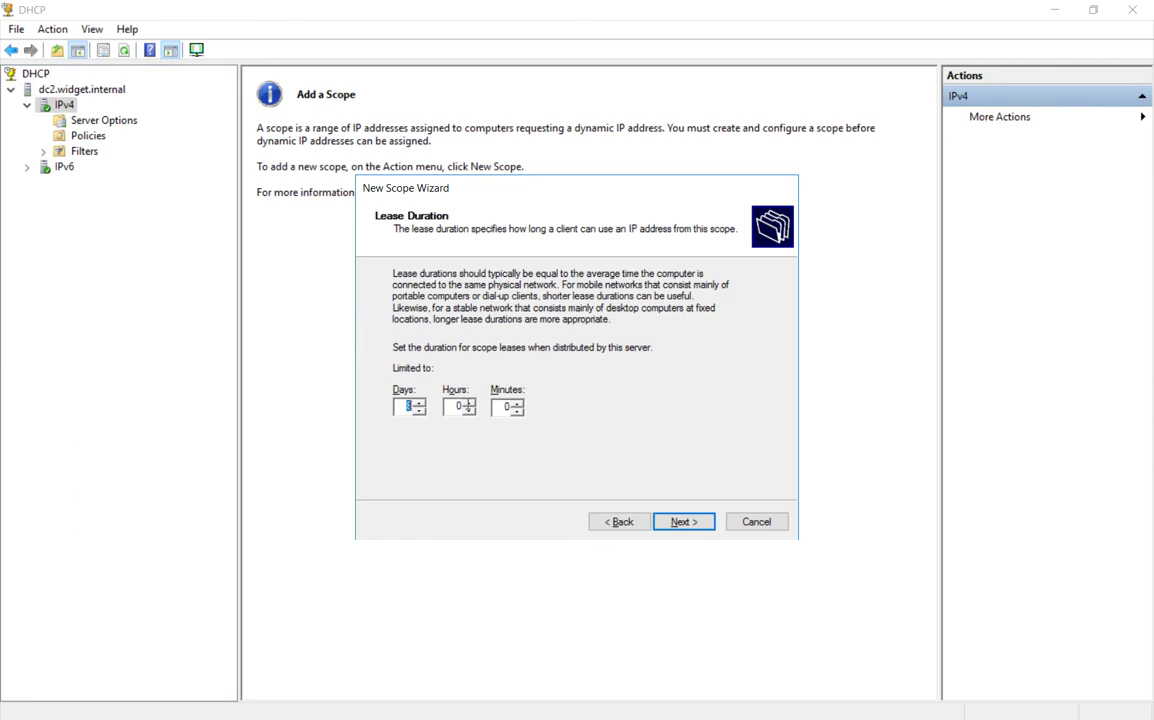
{"action": "type", "text": "1"}
{"action": "left_click", "coordinate": [677, 524]}
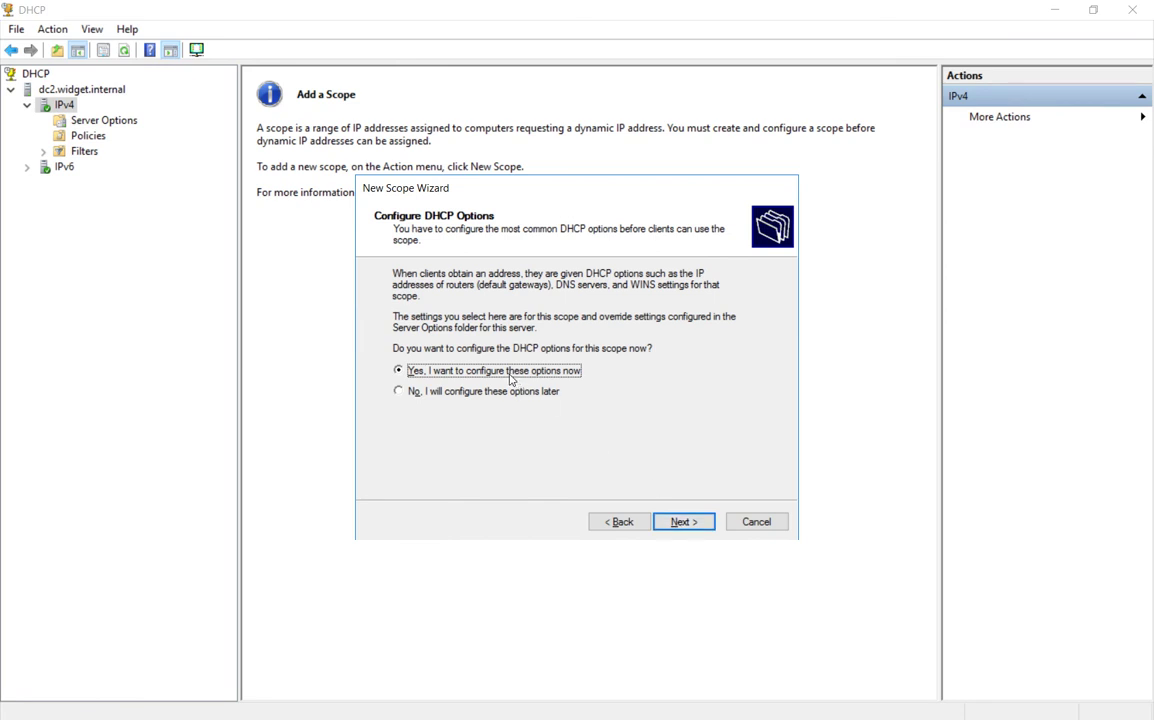
{"action": "left_click", "coordinate": [684, 525]}
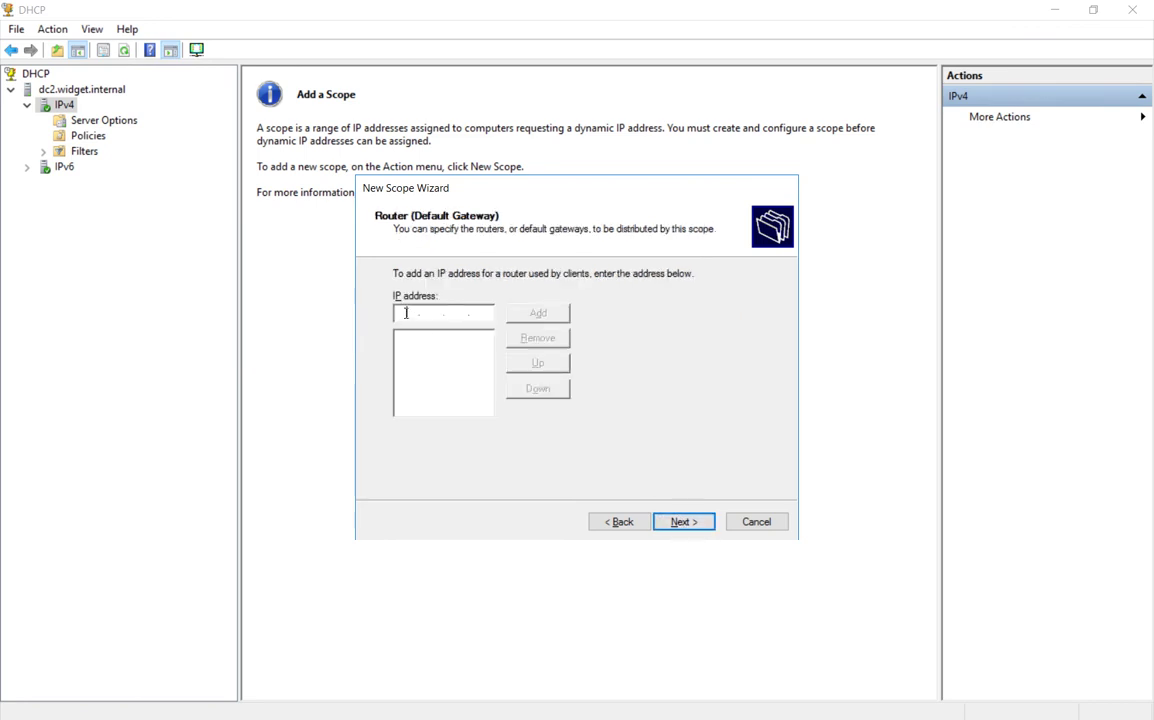
Check the server's IPv4 default gateway in the Command Prompt's existing ipconfig output, and minimize the window.
{"action": "mouse_move", "coordinate": [279, 712]}
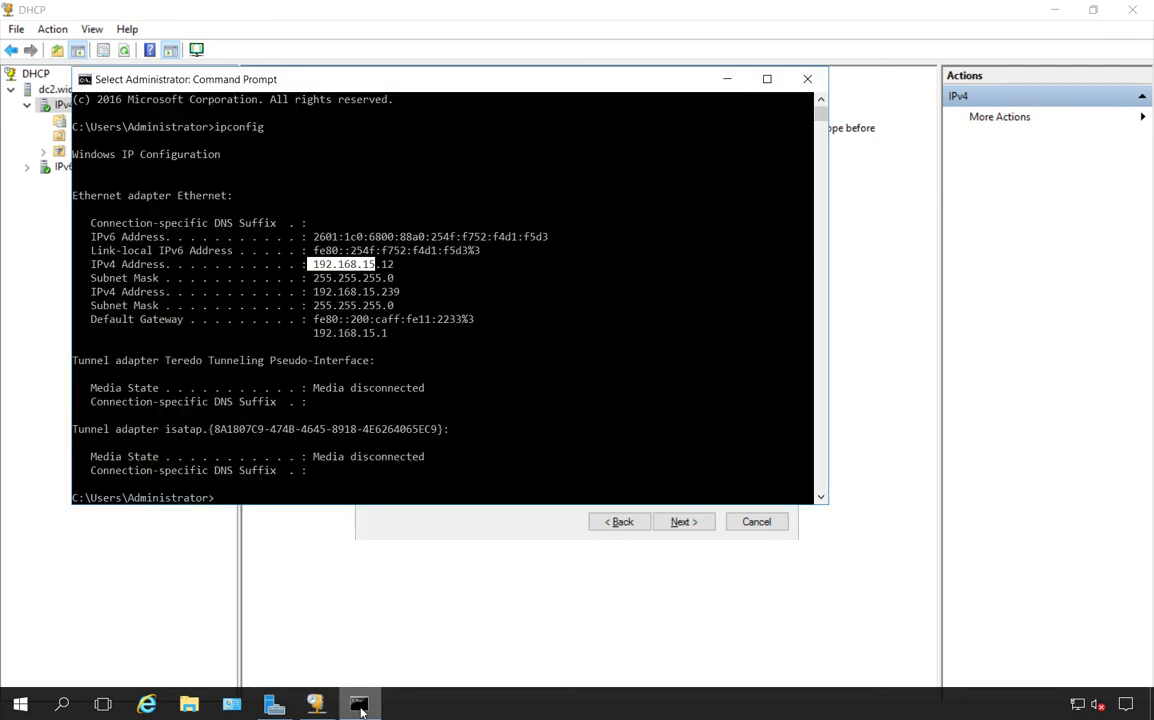
{"action": "left_click", "coordinate": [359, 705]}
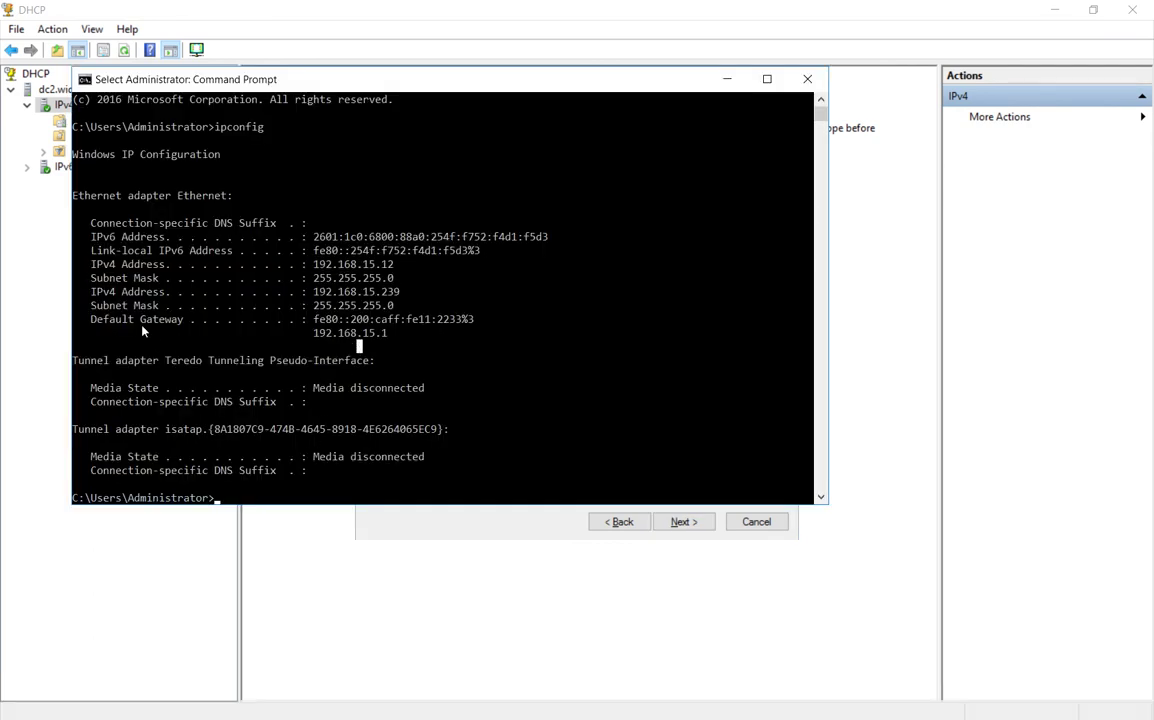
{"action": "left_click_drag", "start_coordinate": [87, 320], "coordinate": [200, 322]}
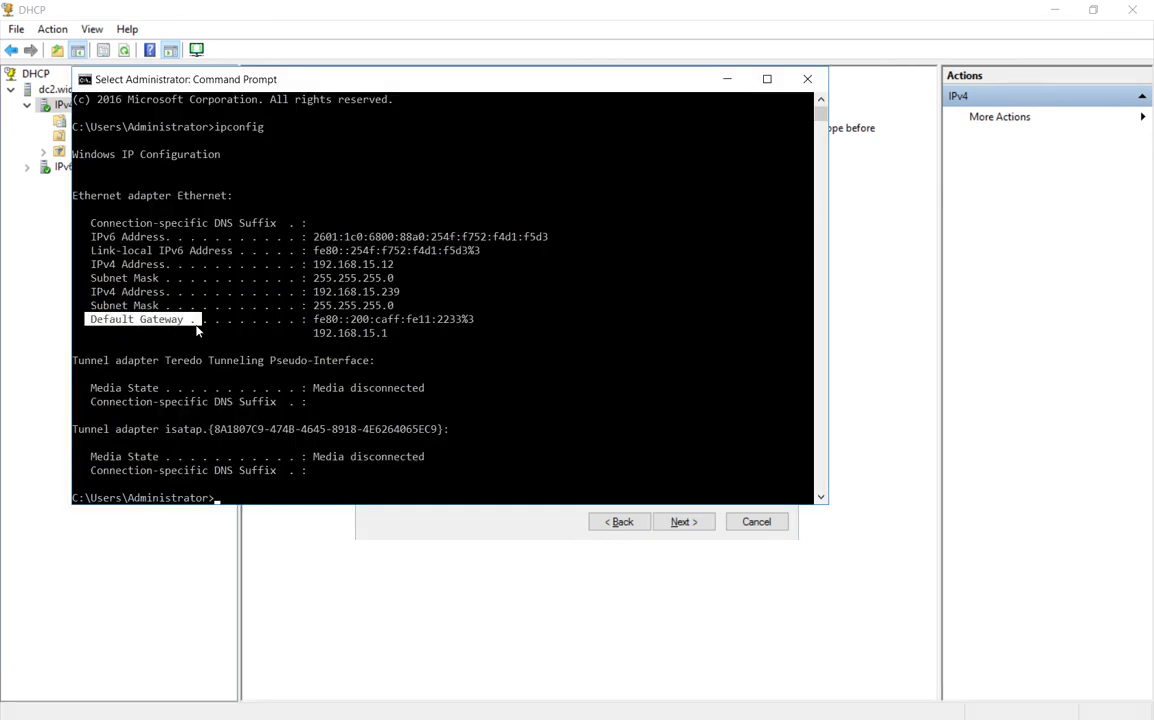
{"action": "left_click", "coordinate": [296, 333]}
{"action": "left_click_drag", "start_coordinate": [309, 333], "coordinate": [398, 334]}
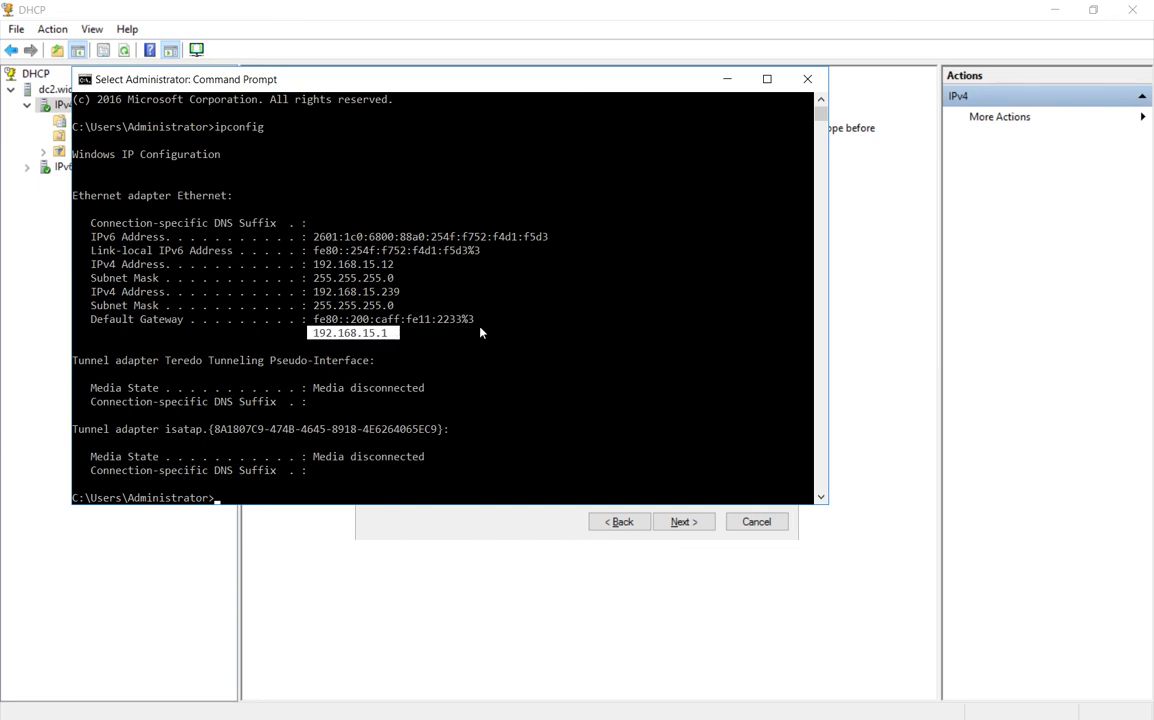
{"action": "left_click", "coordinate": [727, 79]}
Add 192.168.15.1 as the scope's default gateway and continue to the DNS settings.
{"action": "type", "text": "192 . "}
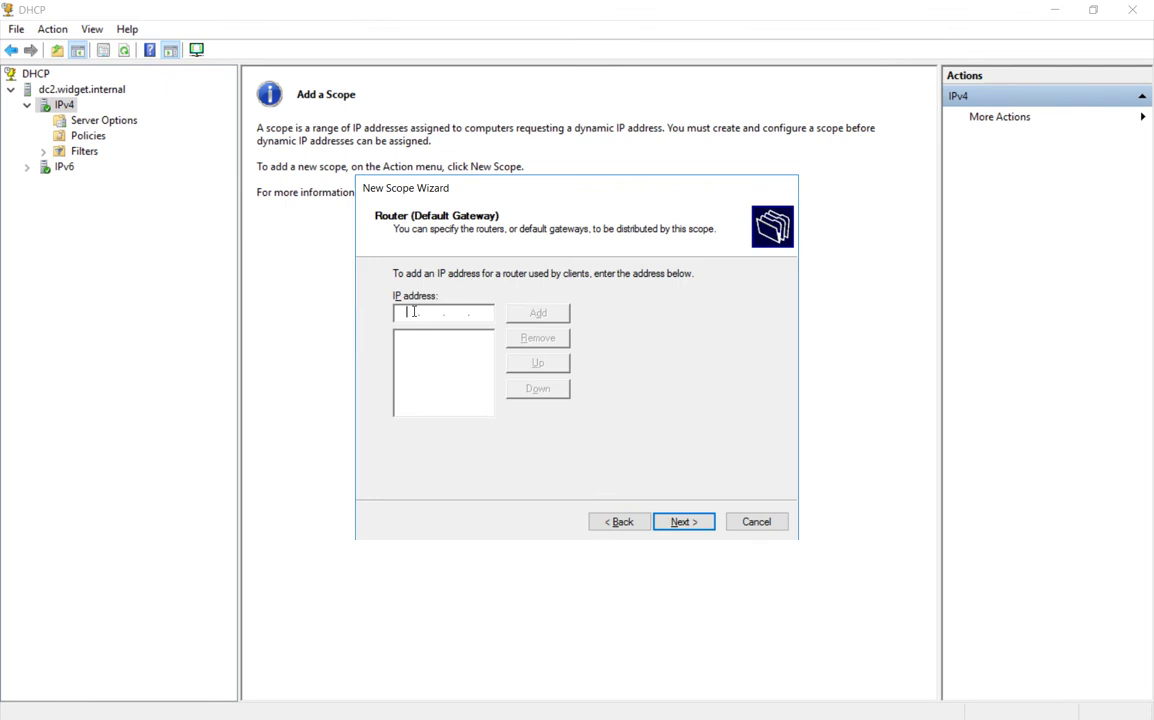
{"action": "type", "text": "168 . 15 . 1"}
{"action": "left_click", "coordinate": [538, 312]}
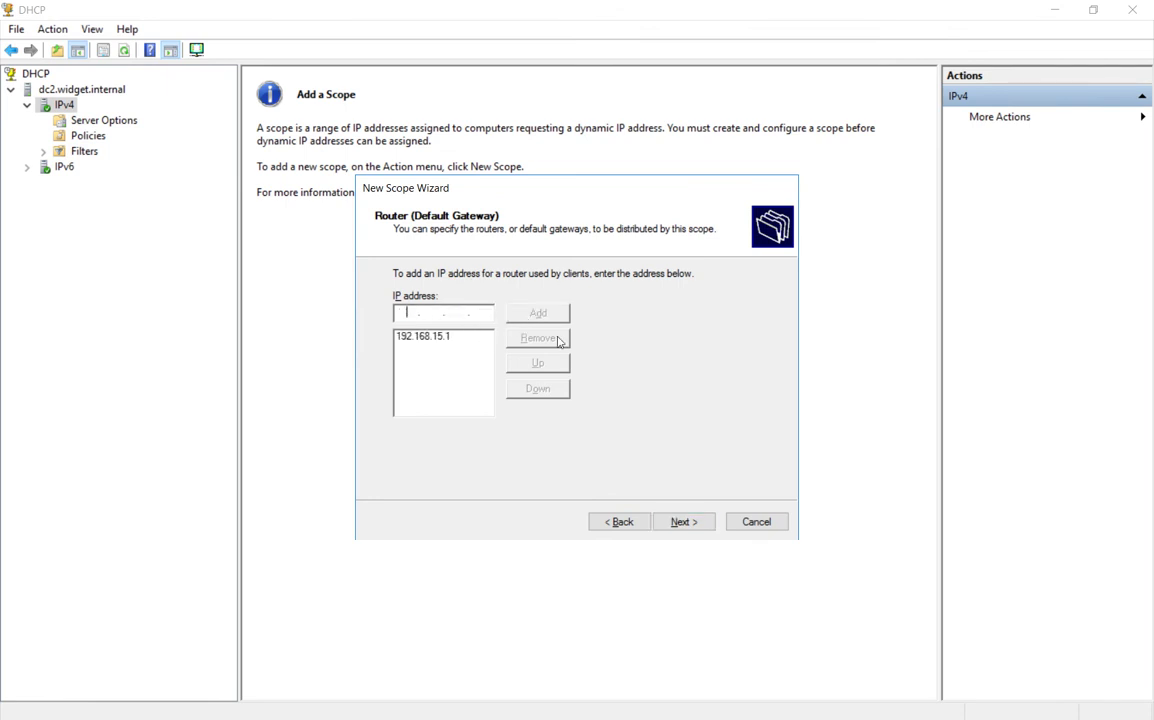
{"action": "left_click", "coordinate": [683, 521]}
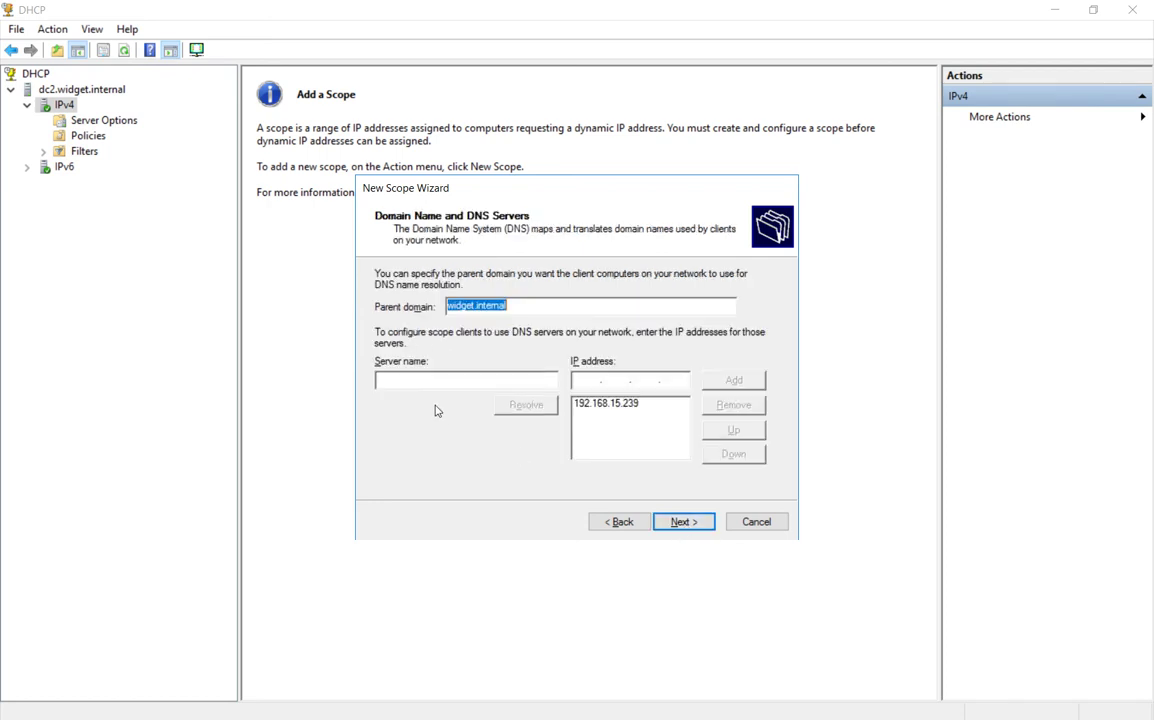
Keep widget.internal as the parent domain and 192.168.15.239 as the DNS server for the scope.
{"action": "left_click", "coordinate": [542, 305]}
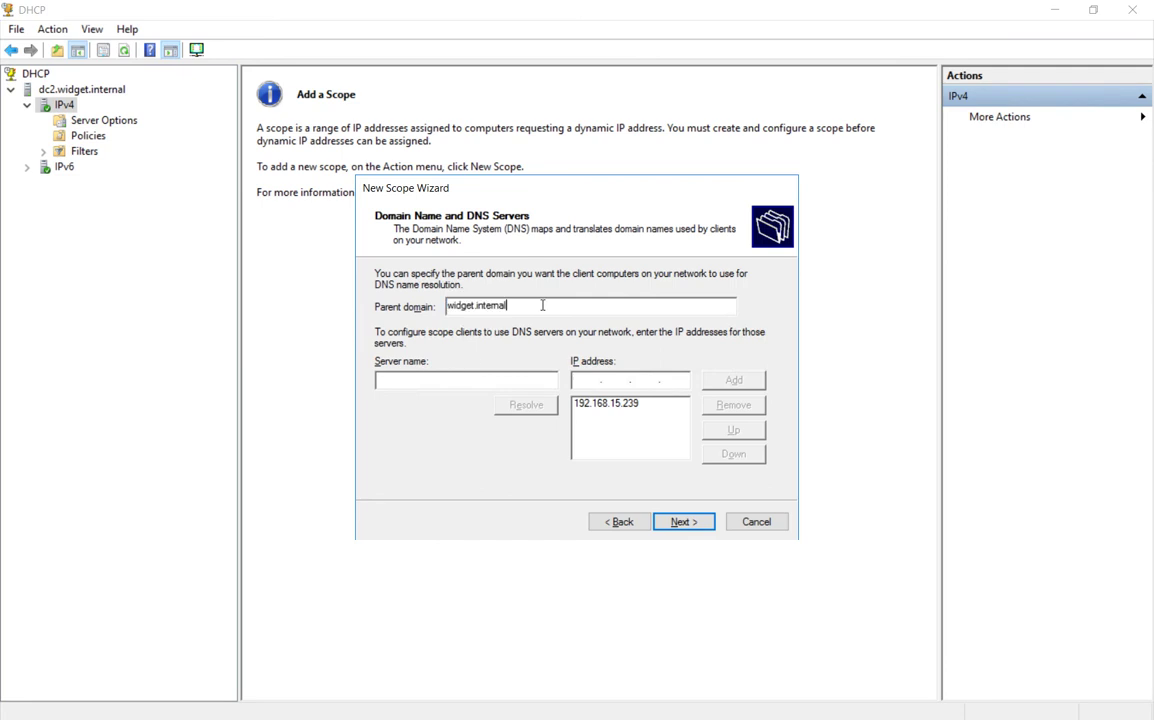
{"action": "left_click", "coordinate": [636, 408]}
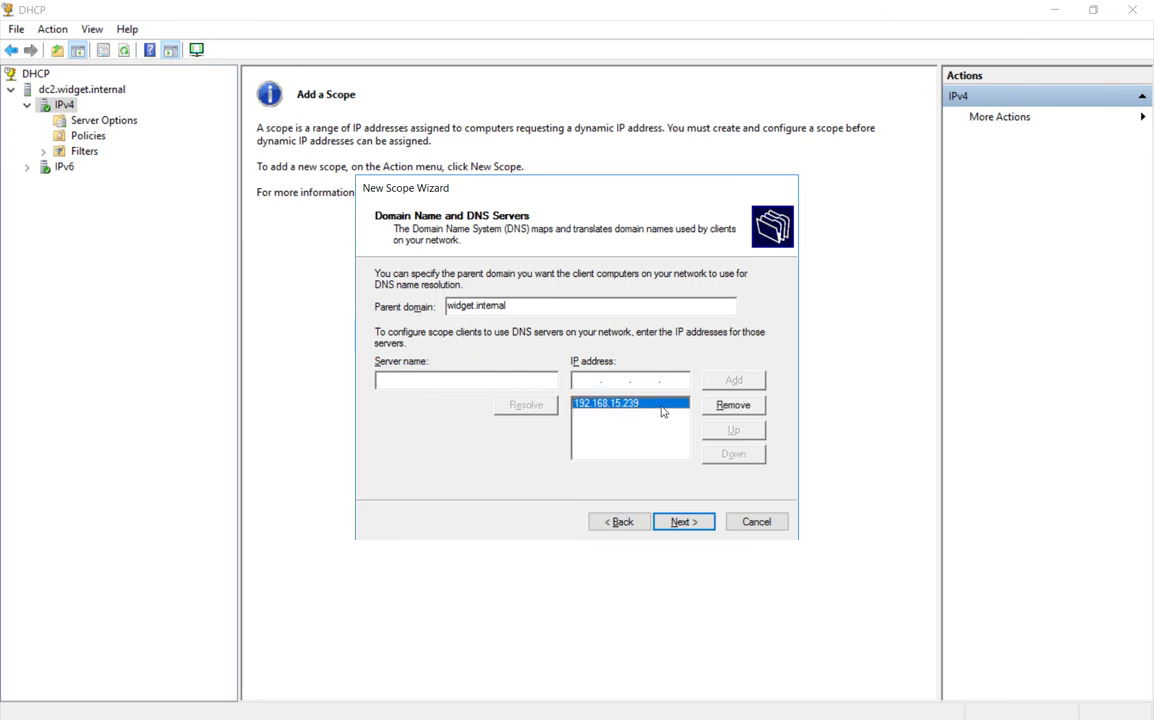
{"action": "left_click", "coordinate": [676, 523]}
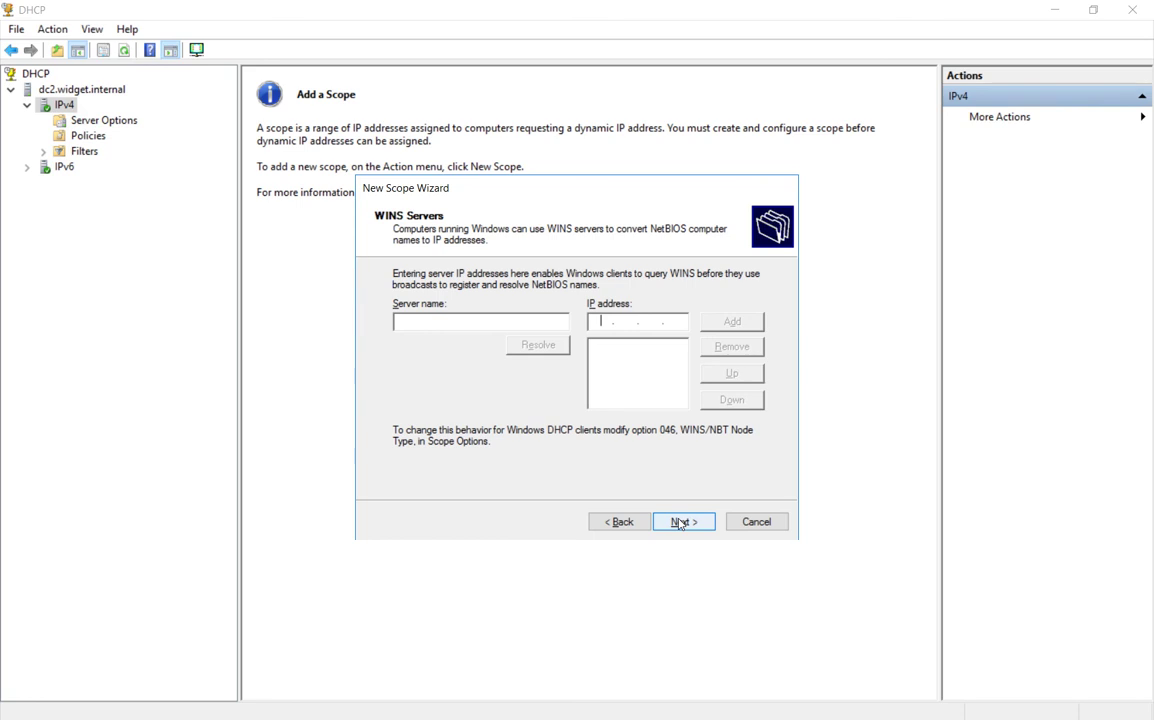
Leave the WINS servers empty, and finish the scope wizard with immediate activation.
{"action": "left_click", "coordinate": [680, 523]}
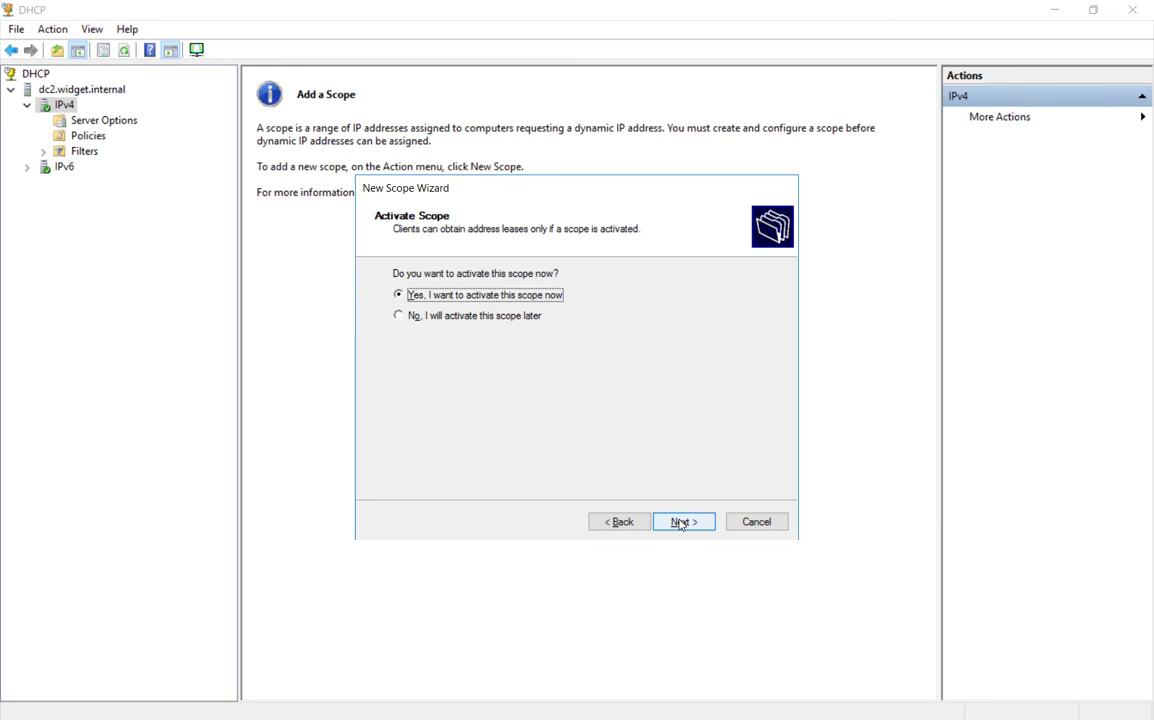
{"action": "left_click", "coordinate": [680, 522]}
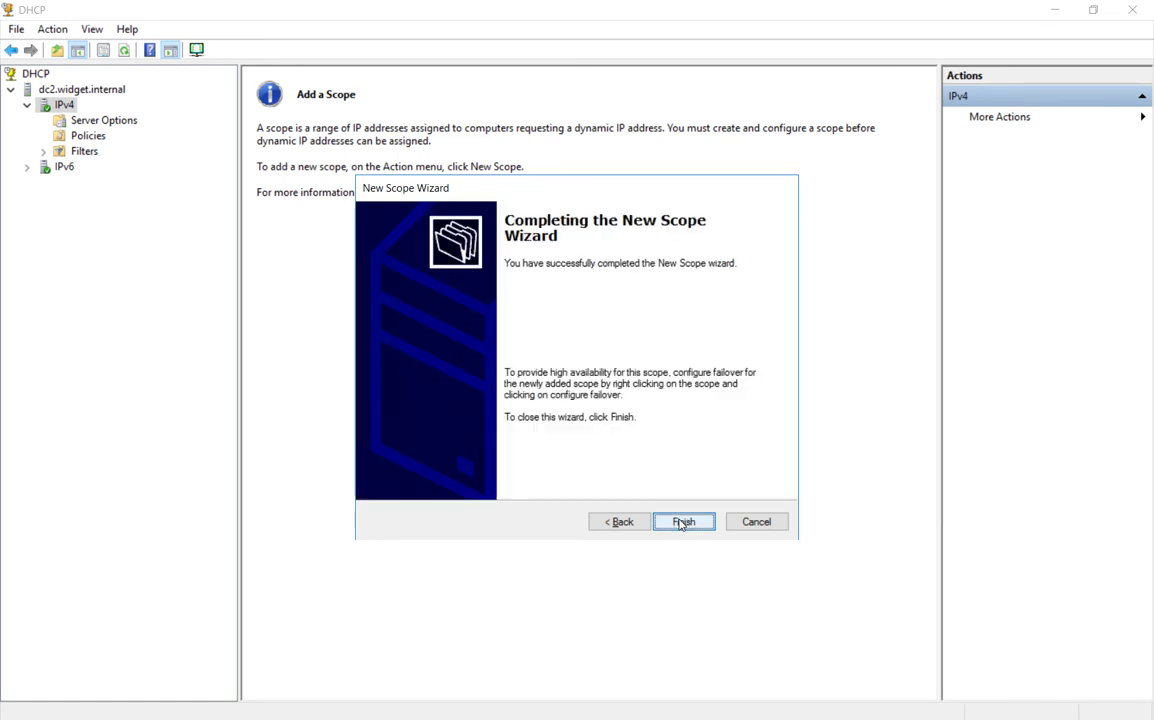
{"action": "left_click", "coordinate": [682, 522]}
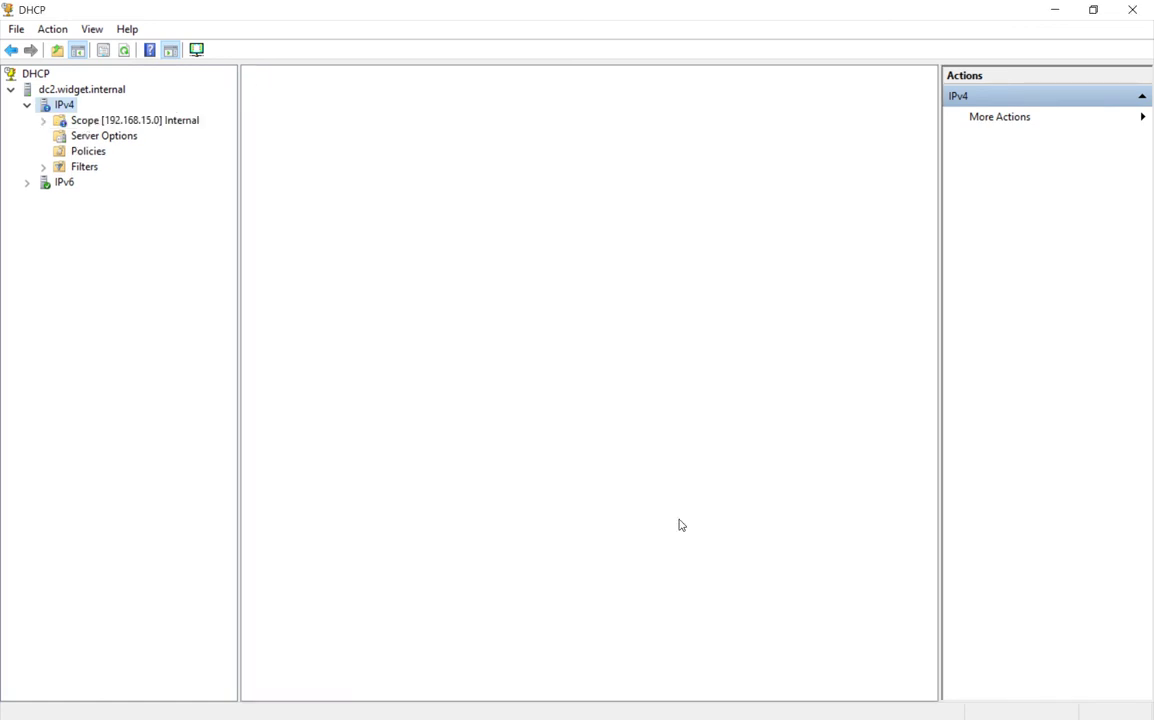
Expand the Internal scope and review its address pool's distribution range and excluded address.
{"action": "double_click", "coordinate": [96, 122]}
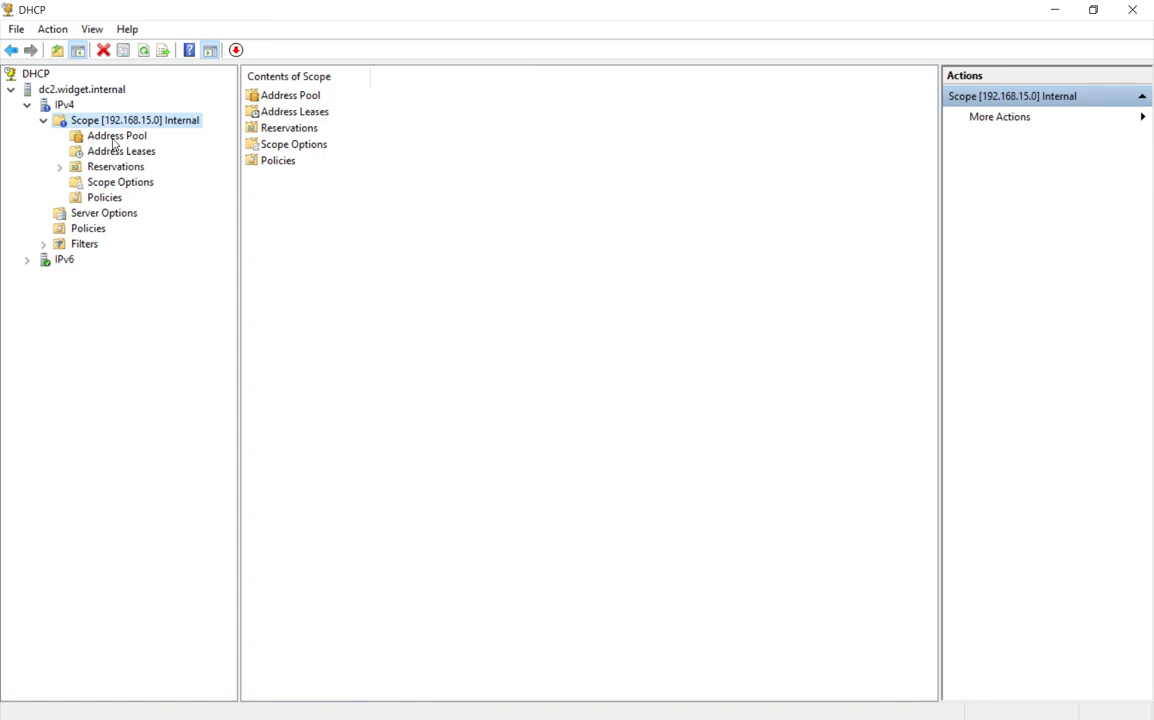
{"action": "left_click", "coordinate": [104, 132]}
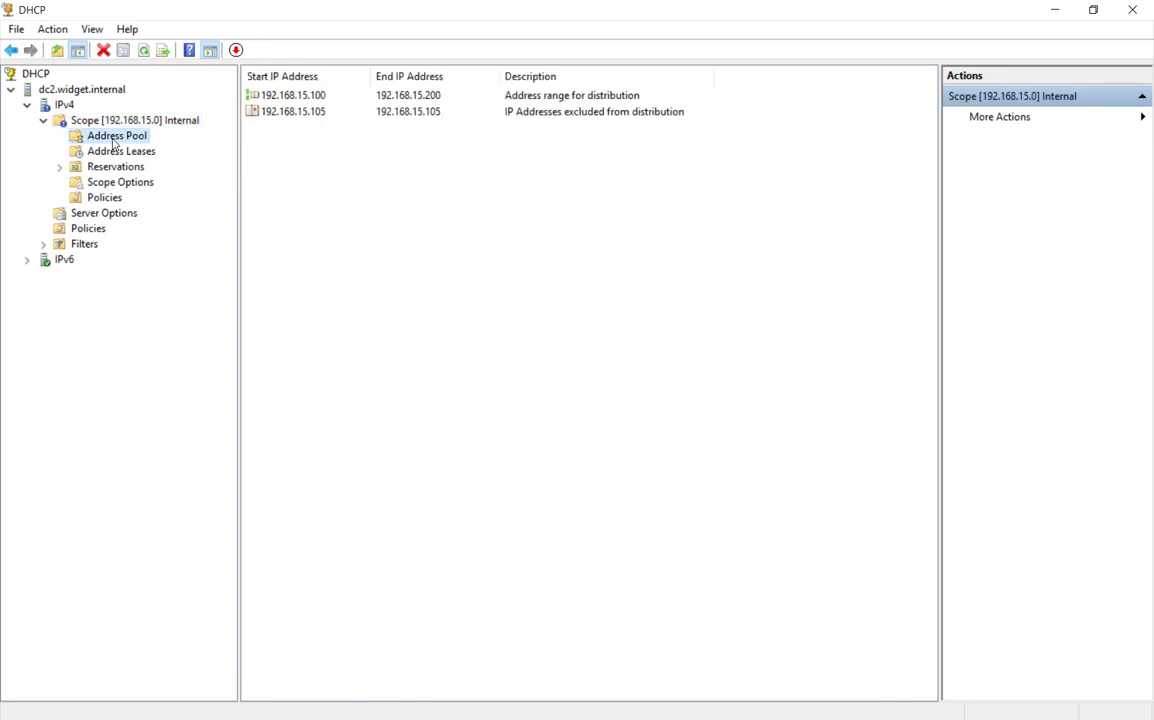
{"action": "left_click", "coordinate": [295, 97]}
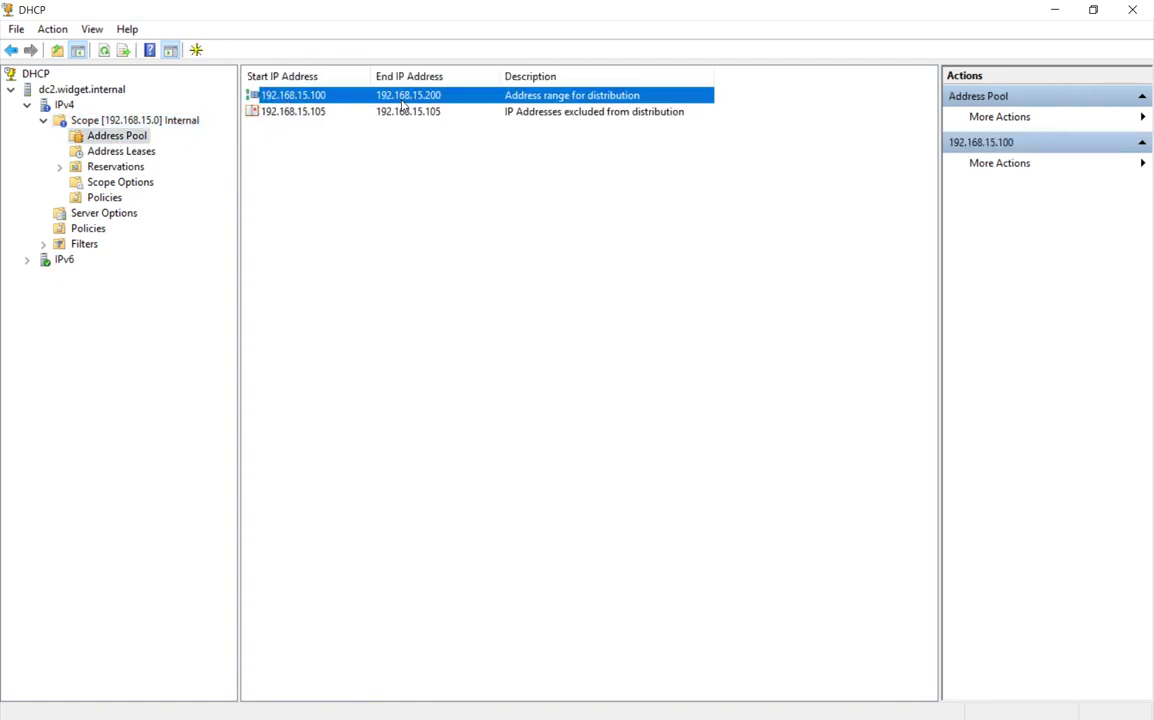
{"action": "left_click", "coordinate": [300, 117]}
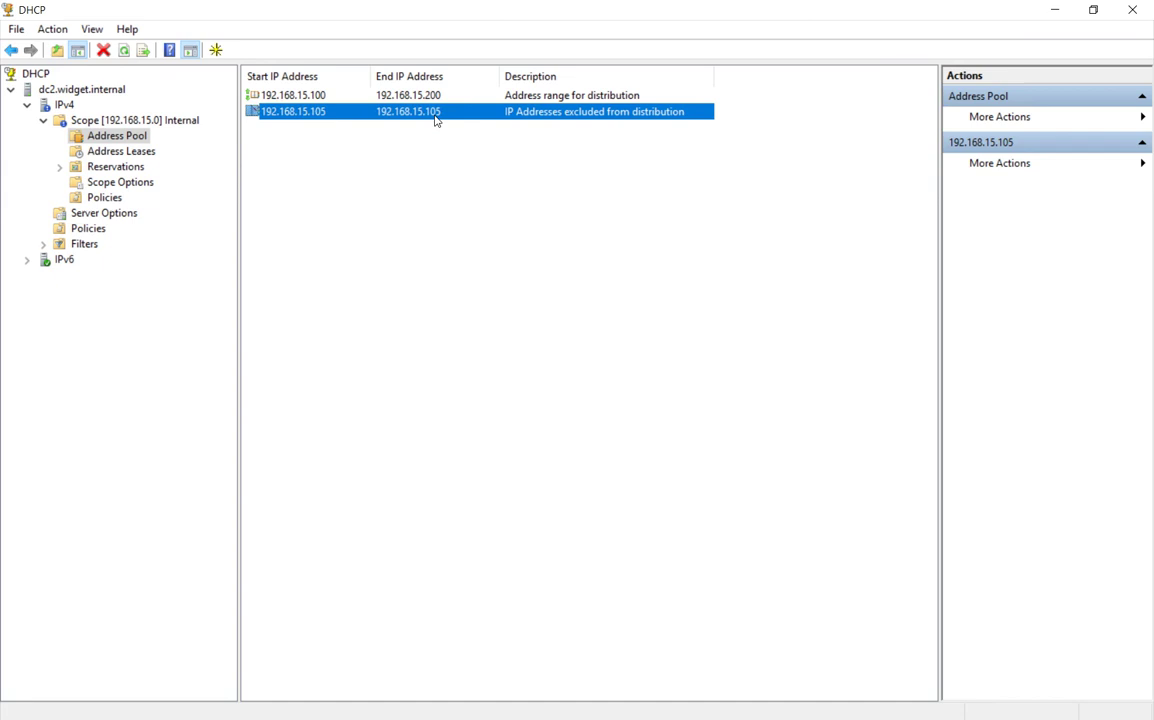
Review the Internal scope's Router, DNS Servers and DNS Domain Name options, and view its address leases.
{"action": "left_click", "coordinate": [136, 187]}
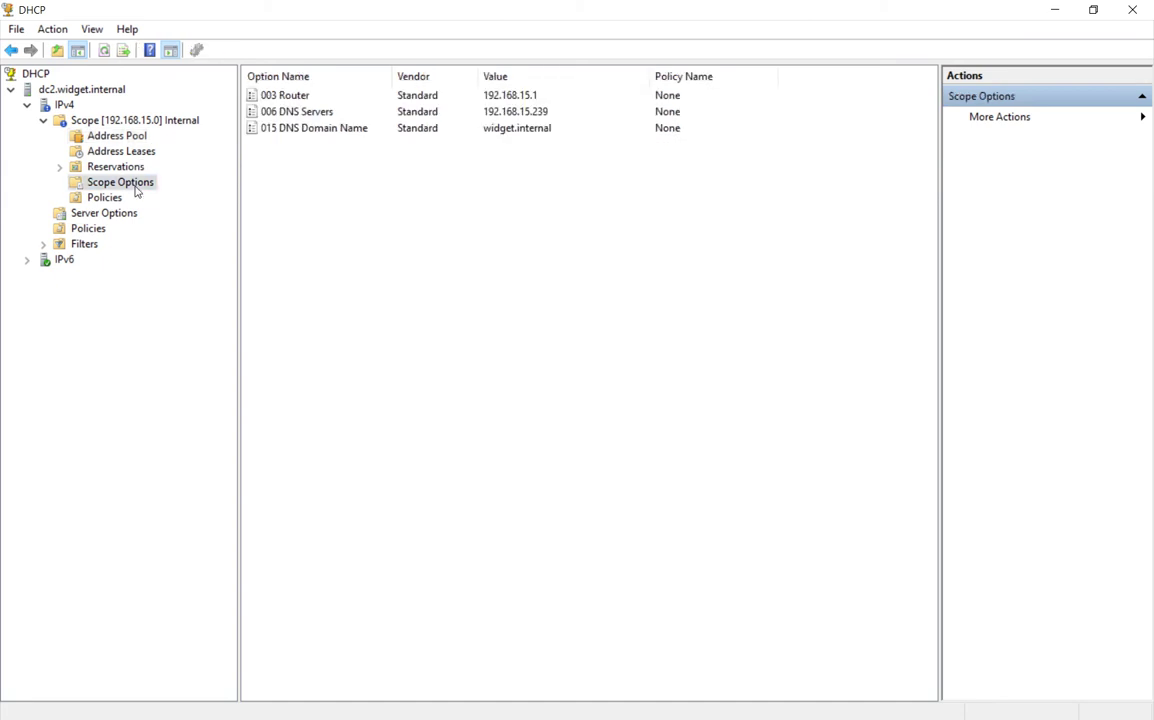
{"action": "left_click", "coordinate": [287, 99]}
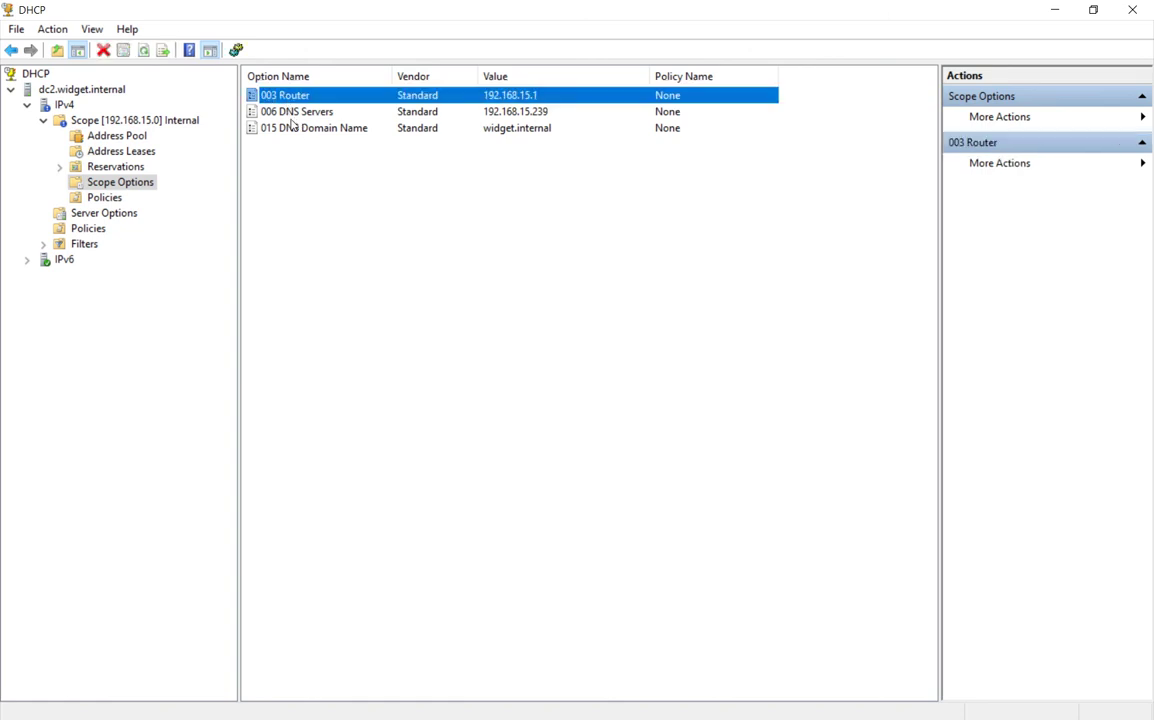
{"action": "left_click", "coordinate": [292, 124]}
{"action": "left_click", "coordinate": [293, 115]}
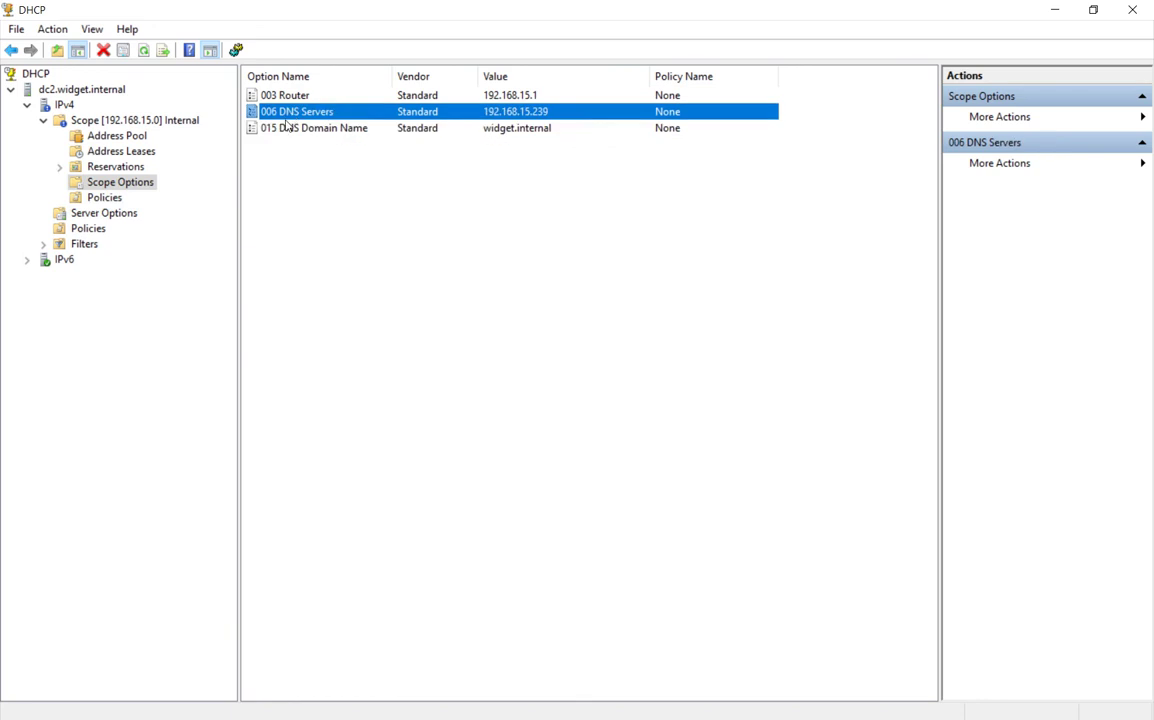
{"action": "left_click", "coordinate": [290, 130]}
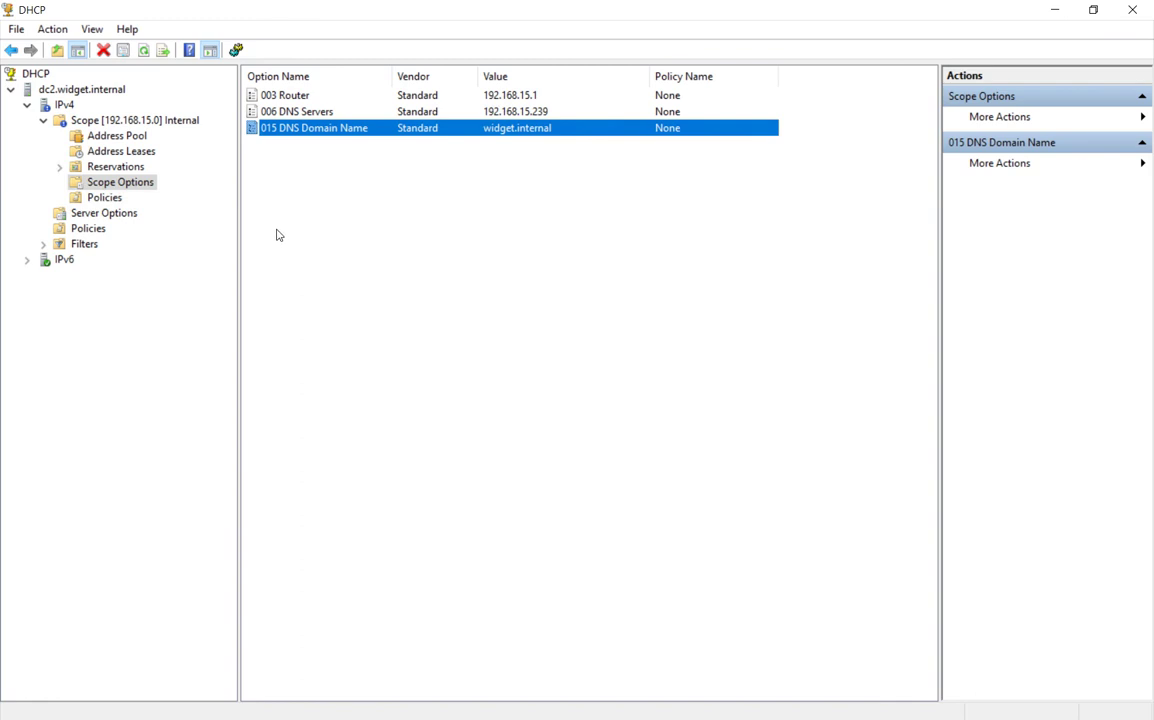
{"action": "left_click", "coordinate": [140, 152]}
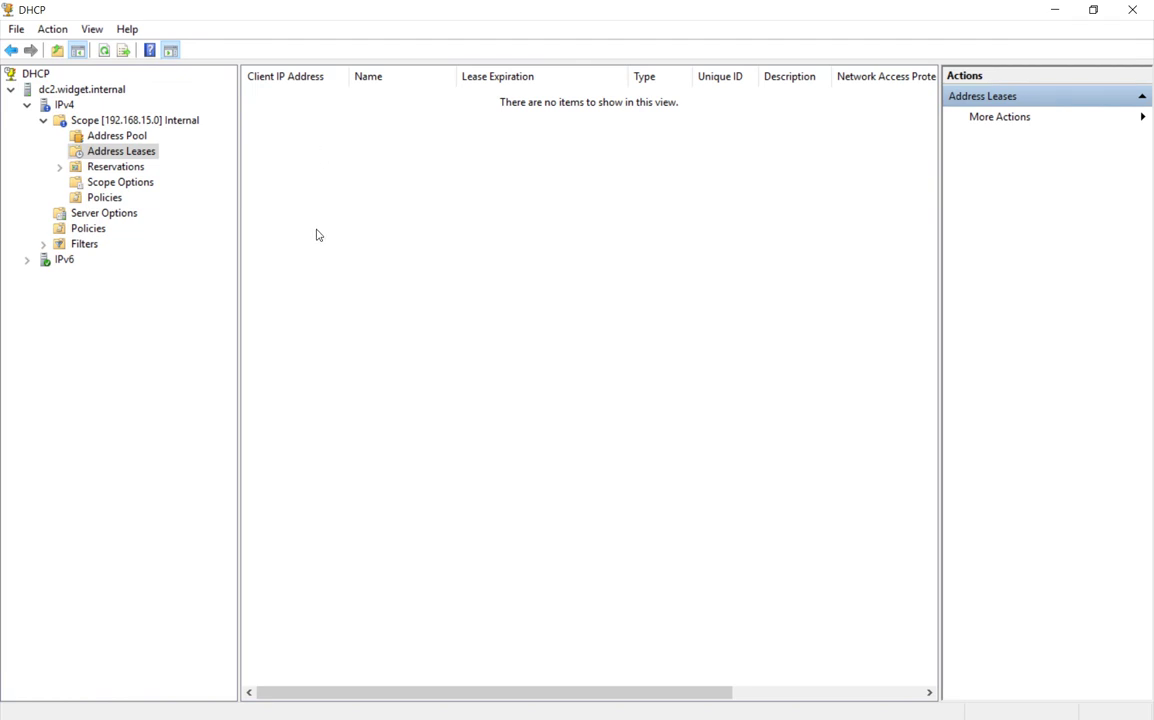
{"action": "left_click", "coordinate": [64, 106]}
{"action": "right_click", "coordinate": [64, 108]}
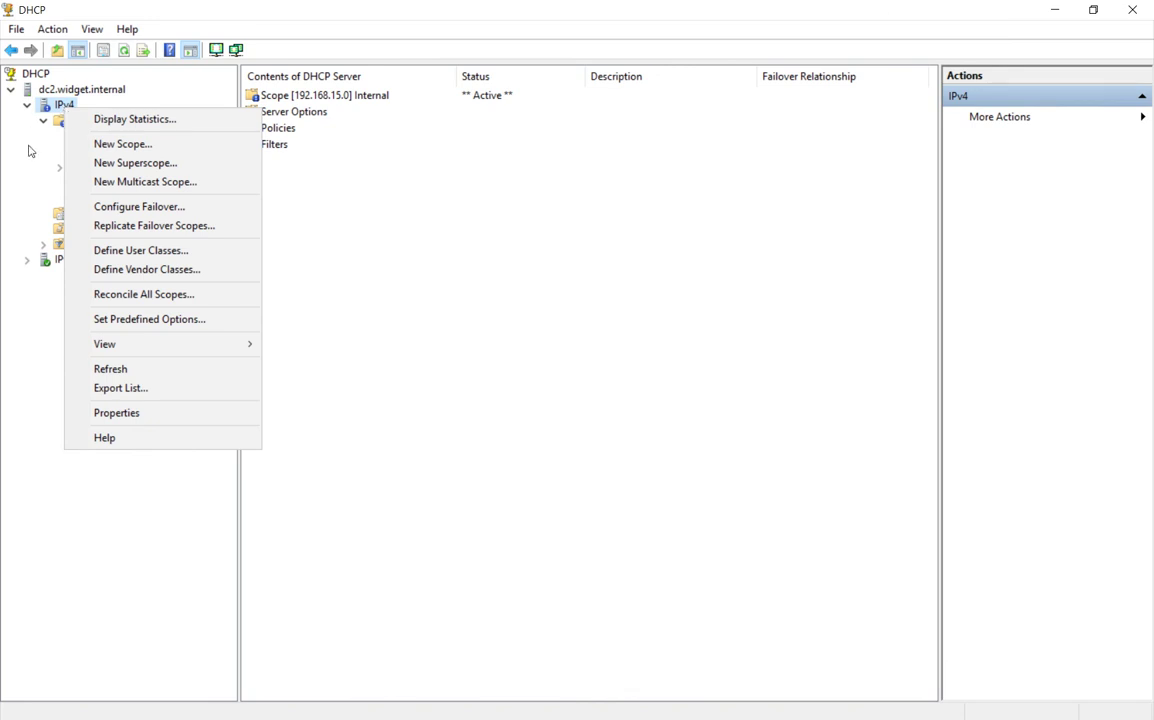
{"action": "left_click", "coordinate": [29, 146]}
{"action": "left_click", "coordinate": [94, 124]}
{"action": "right_click", "coordinate": [108, 125]}
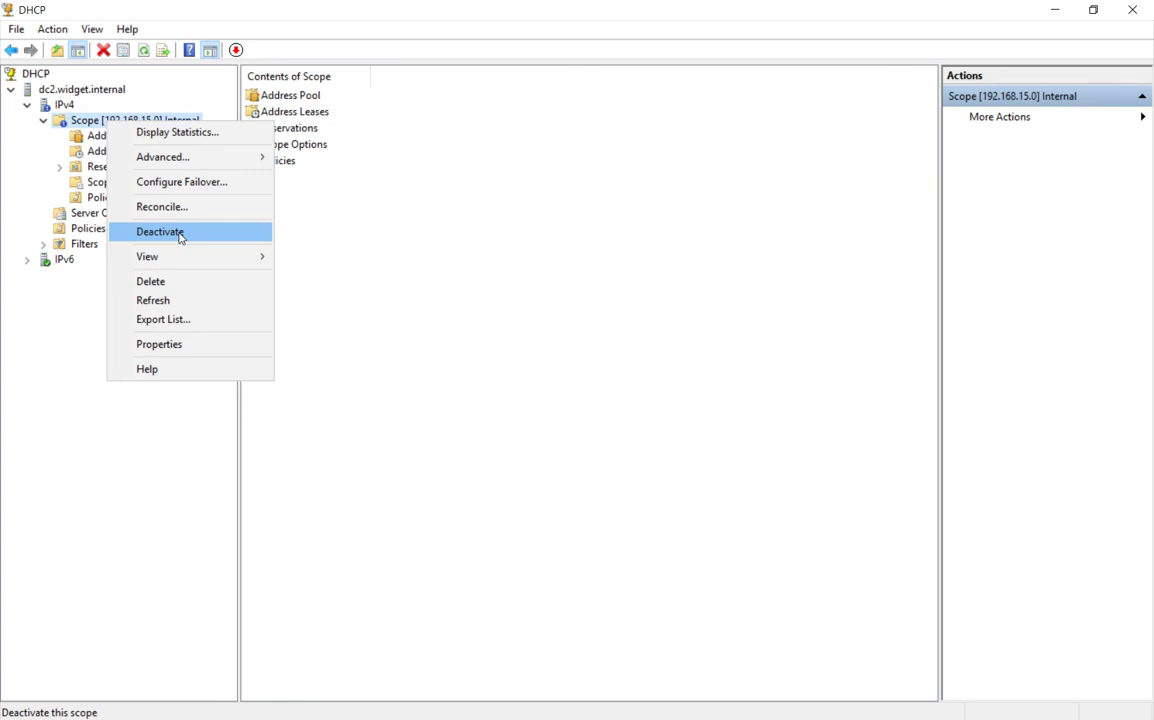
{"action": "left_click", "coordinate": [368, 239]}
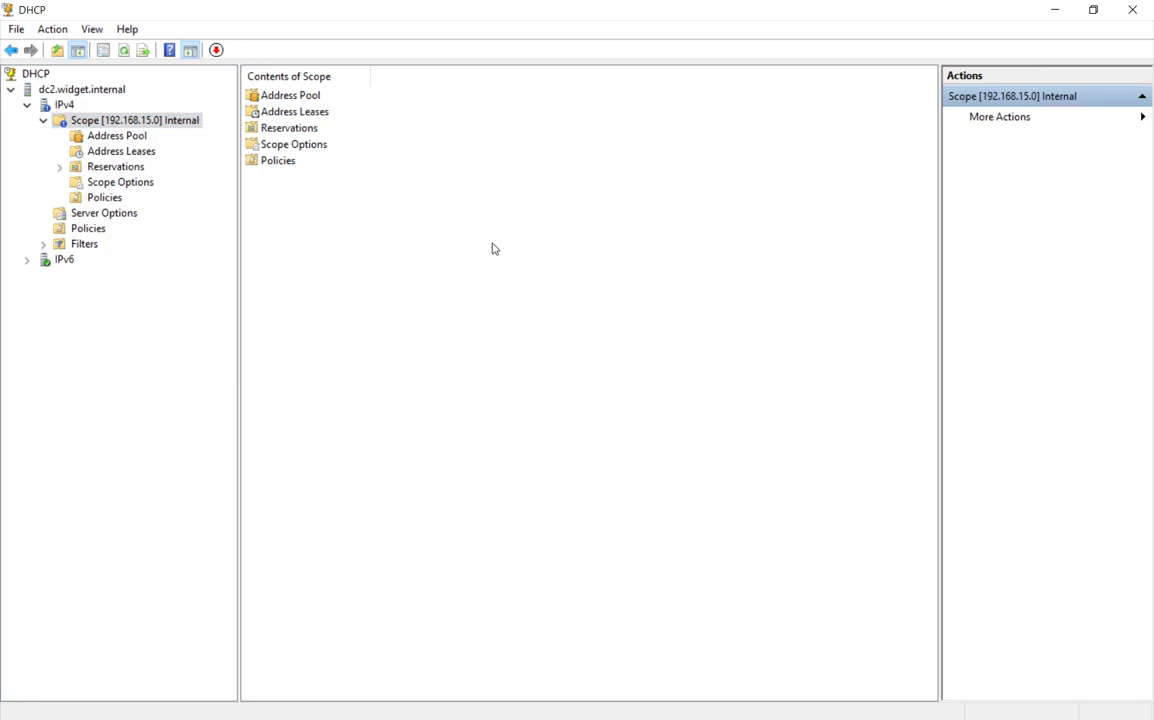